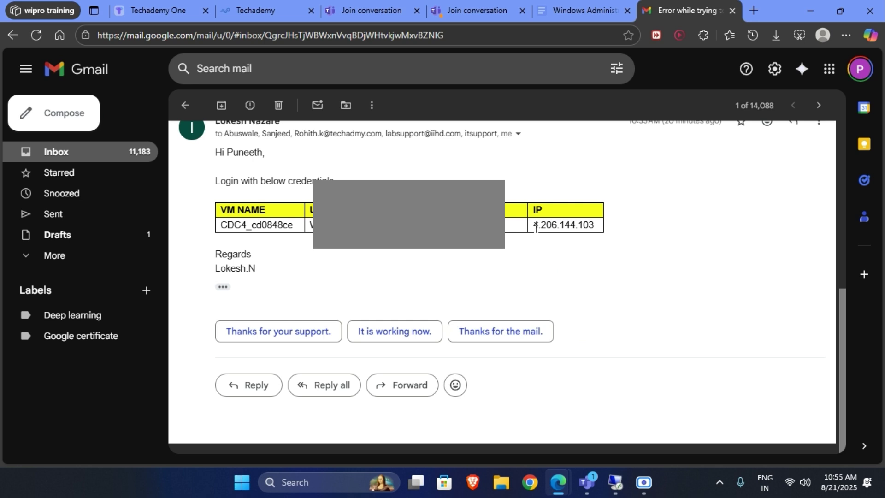
# Select the IP address 4.206.144.103 in the login email and launch Remote Desktop Connection
pyautogui.moveTo(534, 227); pyautogui.dragTo(595, 230)
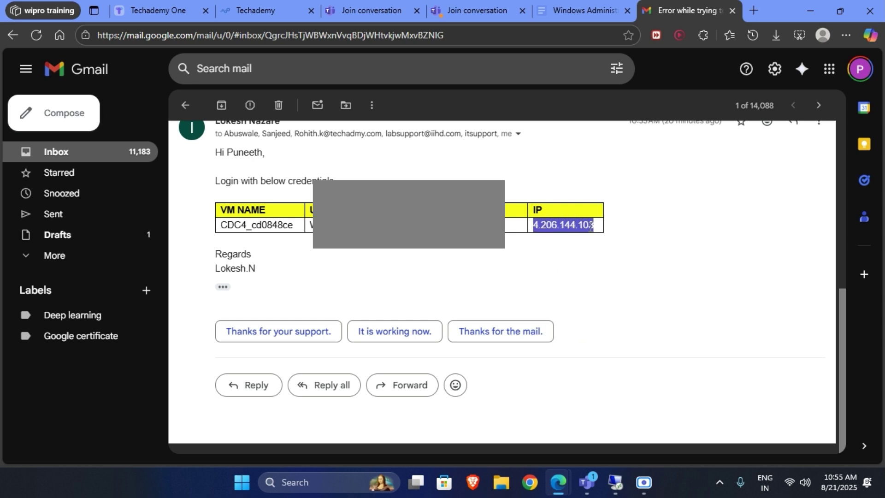
pyautogui.click(615, 482)
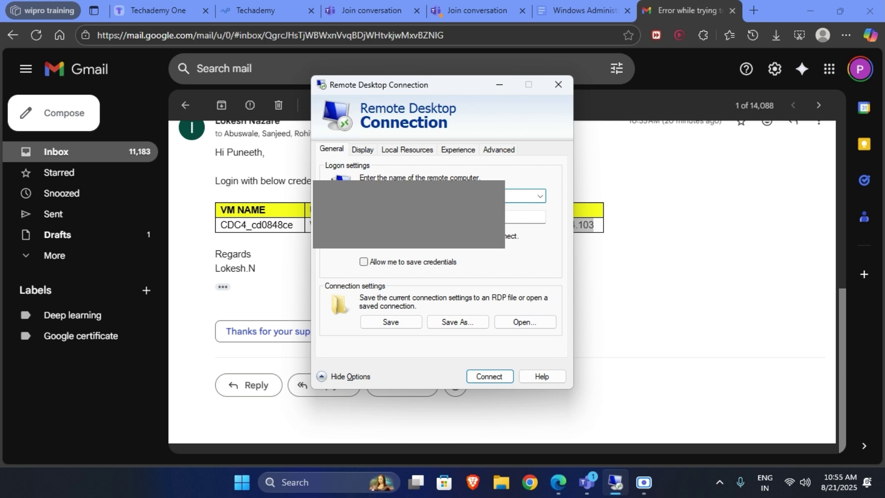
# Enter the lab user name and start connecting to the remote computer
pyautogui.click(465, 218)
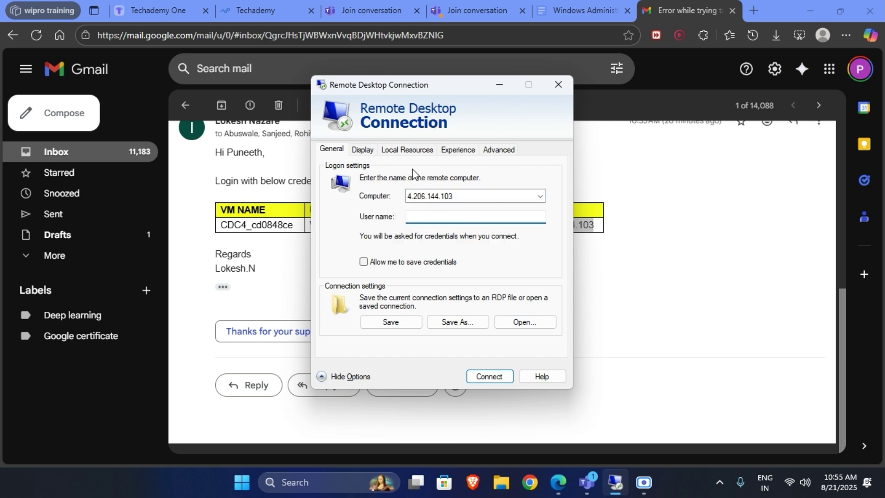
pyautogui.write('Wprusr')
pyautogui.moveTo(453, 86)
pyautogui.mouseDown()
pyautogui.moveTo(533, 101)
pyautogui.moveTo(442, 96)
pyautogui.mouseUp()
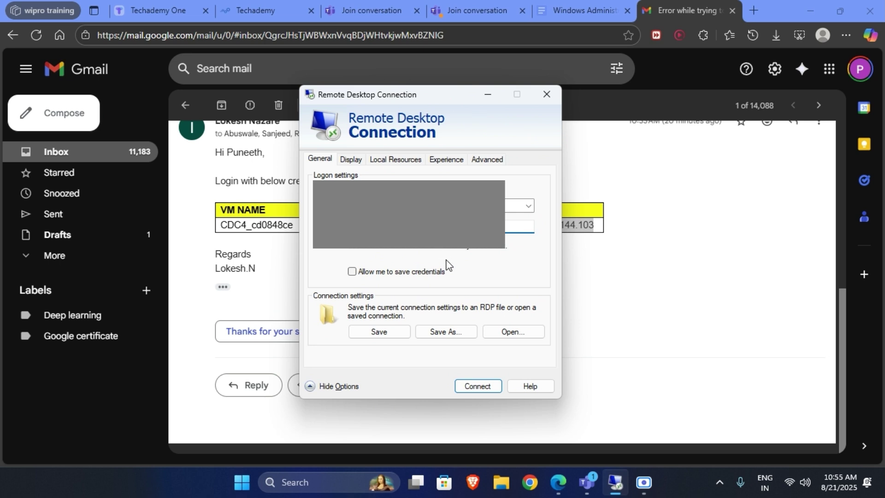
pyautogui.click(411, 272)
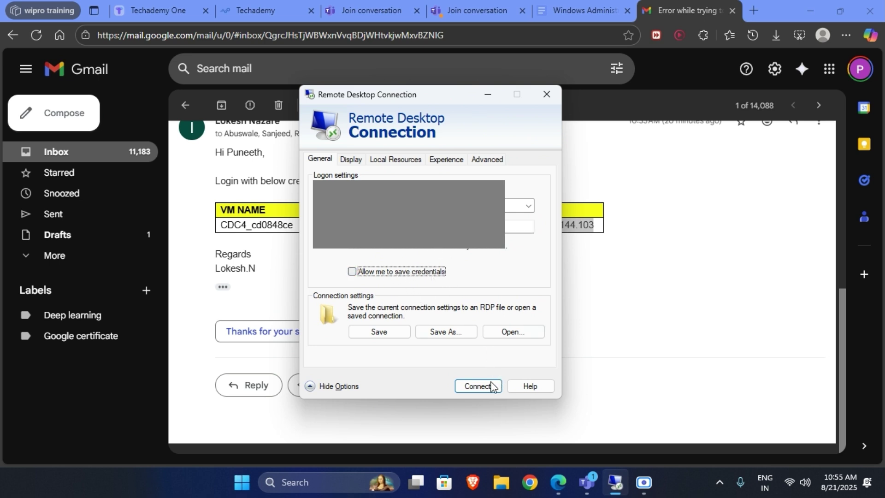
pyautogui.click(476, 385)
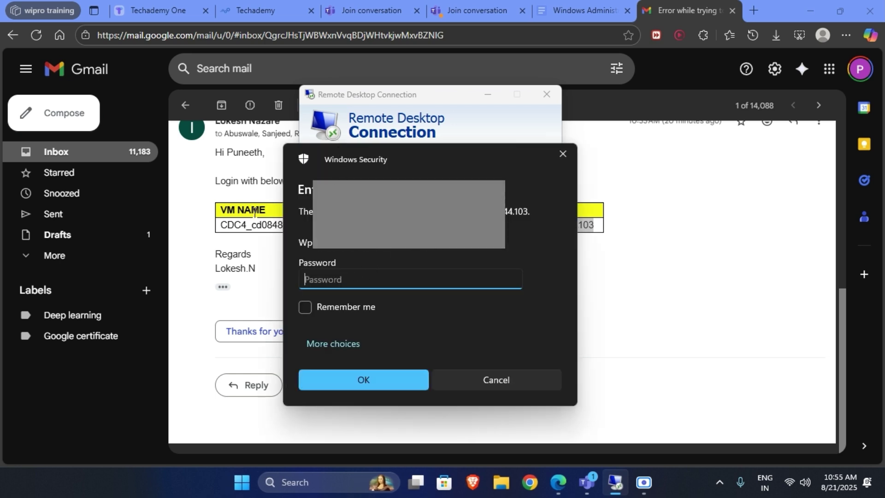
# Cancel the first prompt, reconnect to 4.206.144.103, and submit the pasted account password
pyautogui.moveTo(380, 142); pyautogui.dragTo(573, 142)
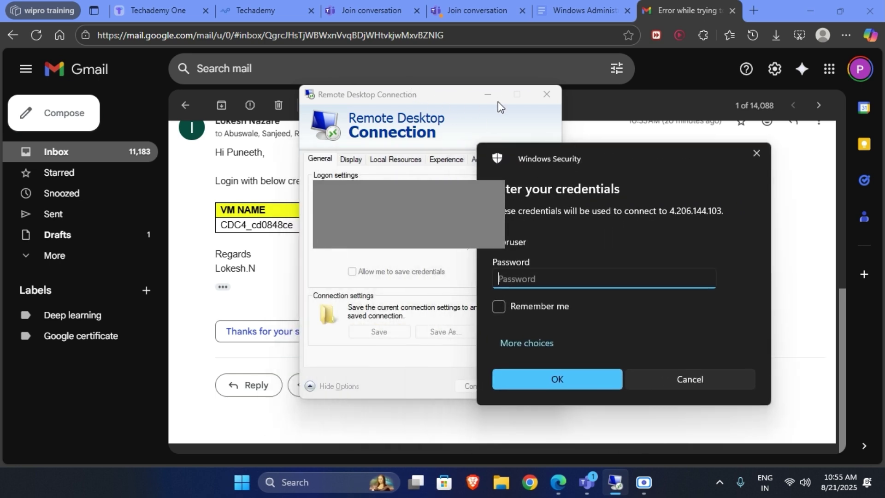
pyautogui.click(713, 386)
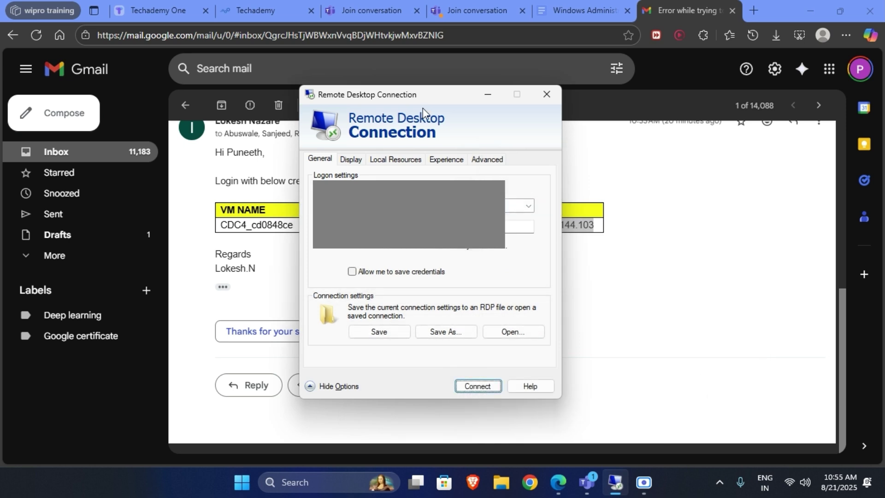
pyautogui.moveTo(429, 97); pyautogui.dragTo(623, 111)
pyautogui.click(695, 101)
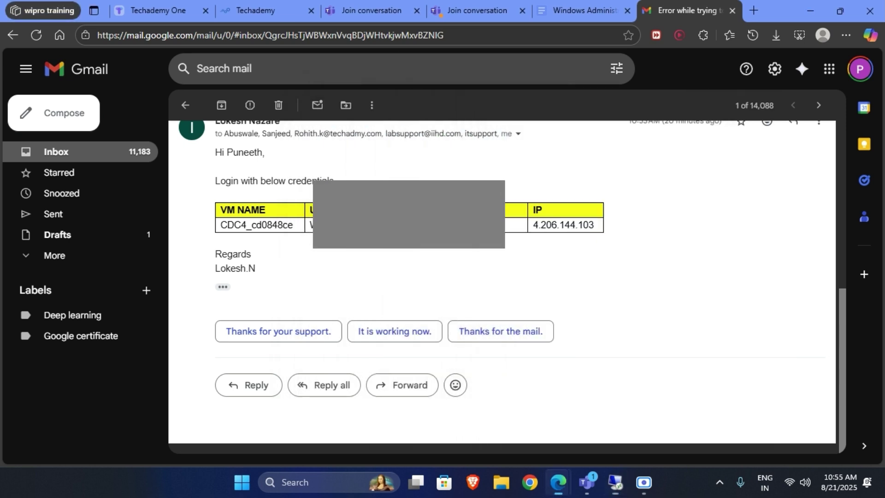
pyautogui.click(615, 482)
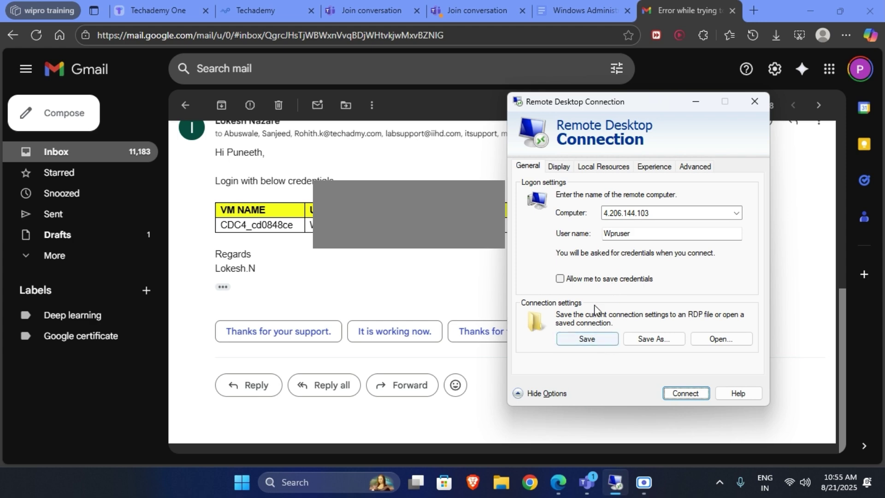
pyautogui.click(686, 393)
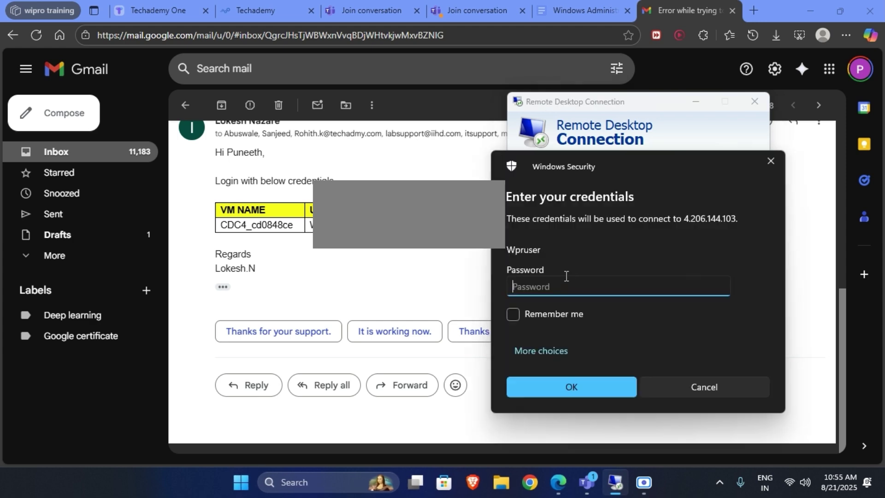
pyautogui.hotkey('ctrl', 'v')
pyautogui.click(586, 385)
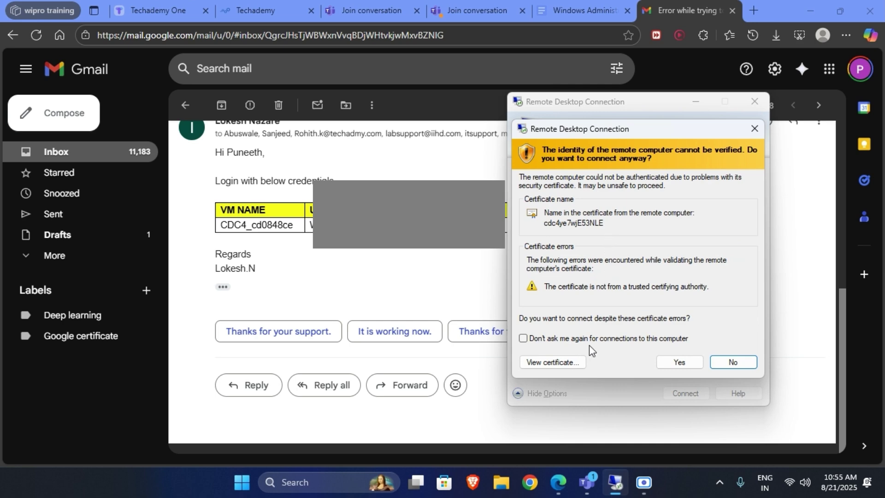
# Accept the unverified certificate, maximize the session, and accept privacy settings with Location on
pyautogui.click(678, 361)
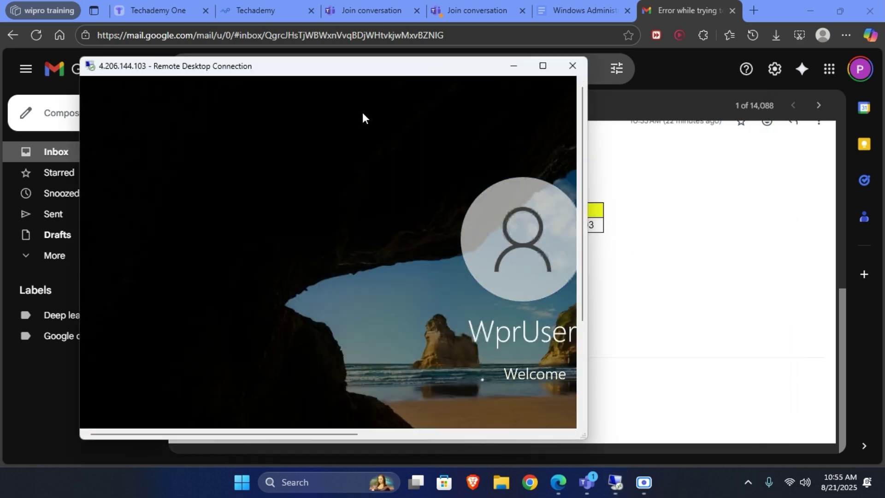
pyautogui.click(544, 68)
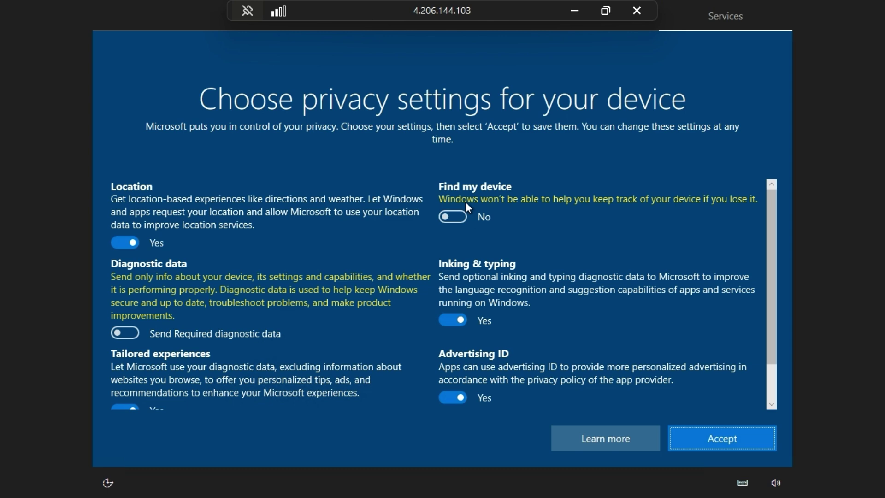
pyautogui.click(125, 242)
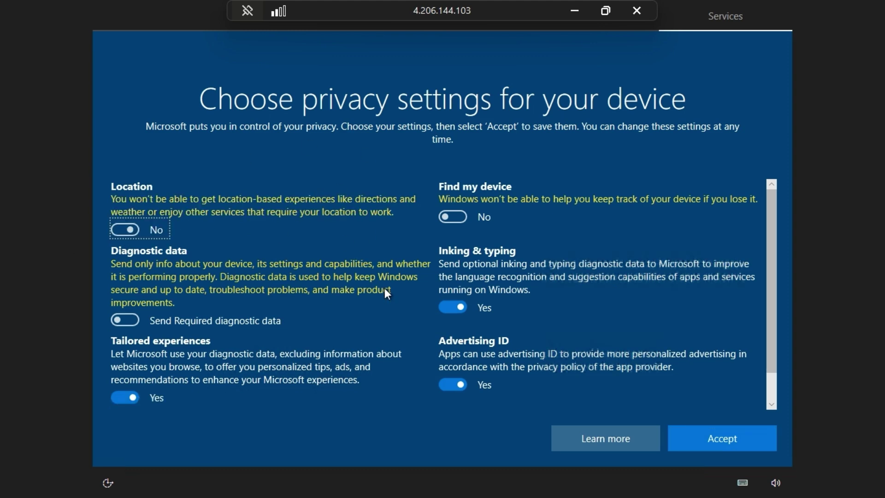
pyautogui.scroll(-2, 138, 221)
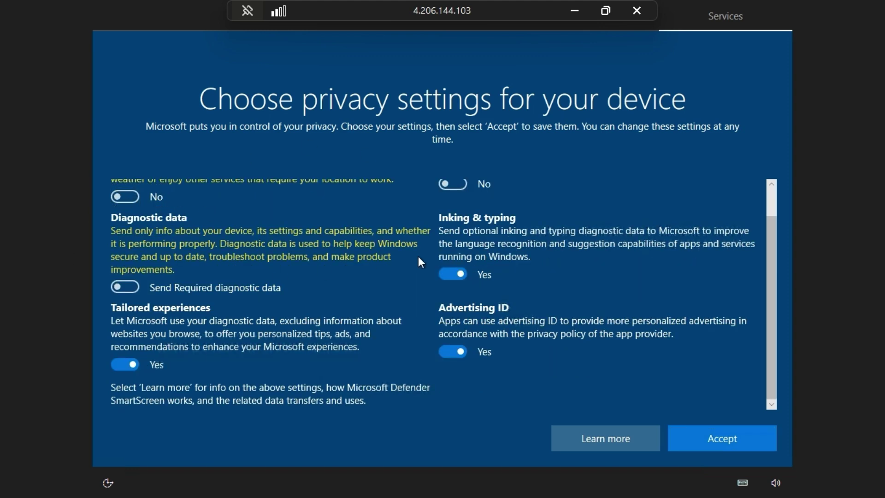
pyautogui.scroll(2, 264, 300)
pyautogui.click(141, 235)
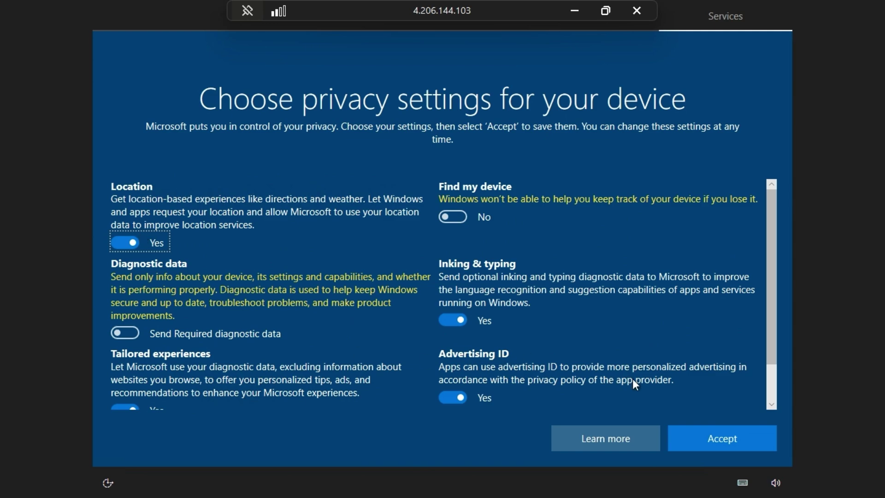
pyautogui.press('Return')
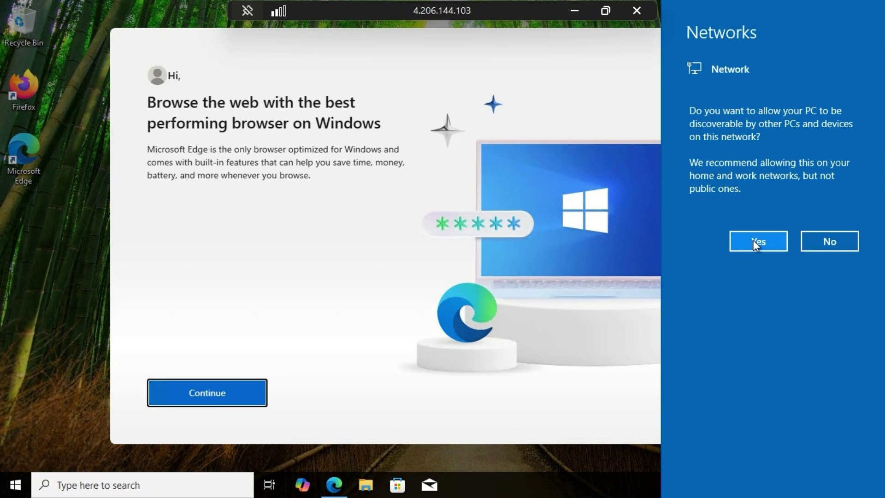
# Make the remote PC discoverable on the network and close the Edge welcome screen
pyautogui.click(753, 240)
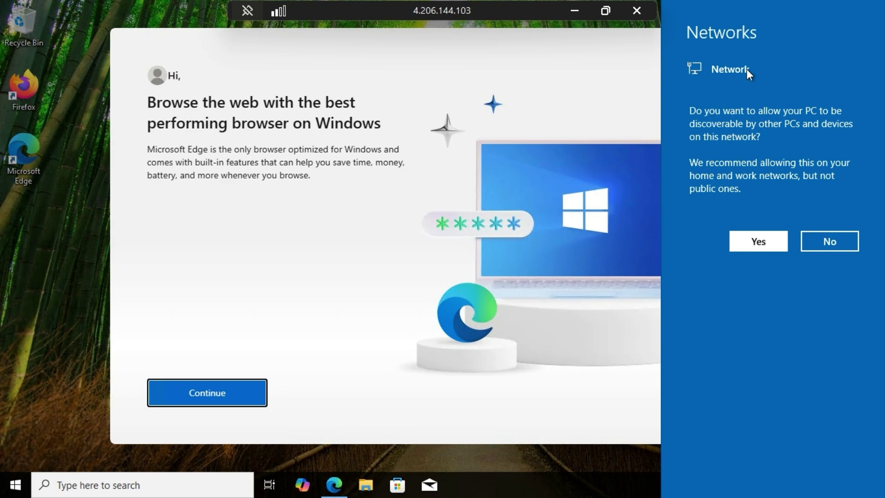
pyautogui.click(758, 241)
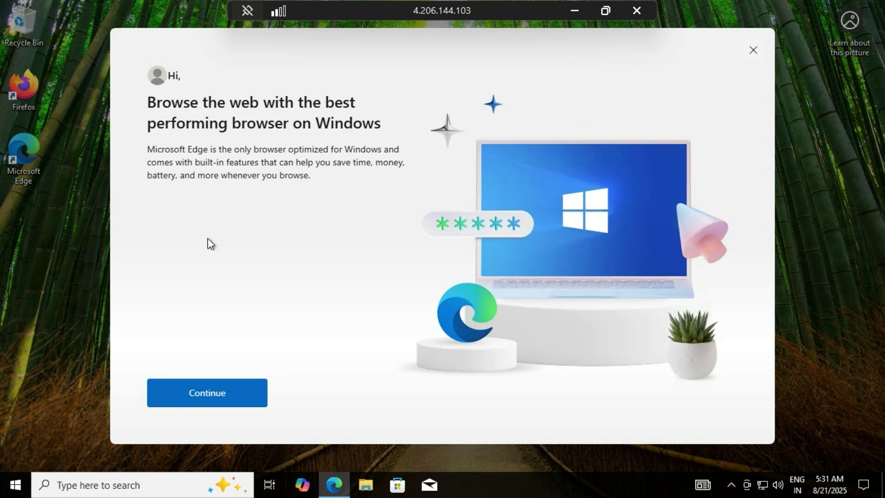
pyautogui.click(753, 51)
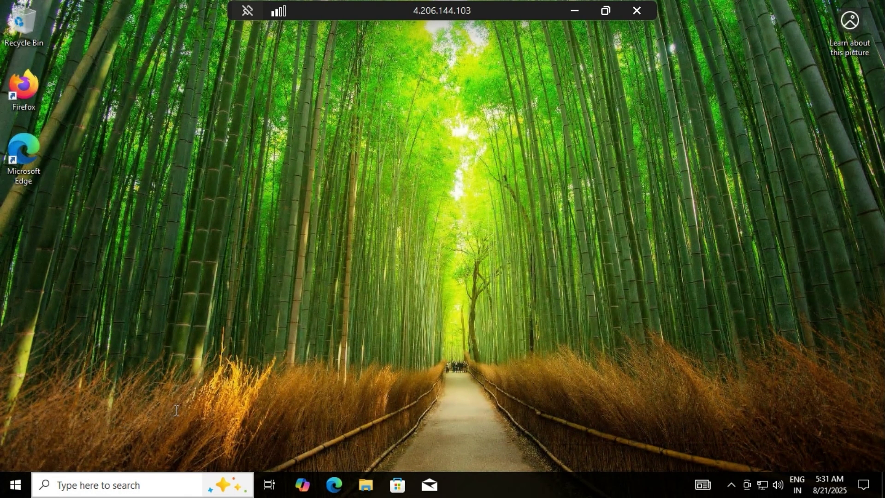
pyautogui.press('super+s')
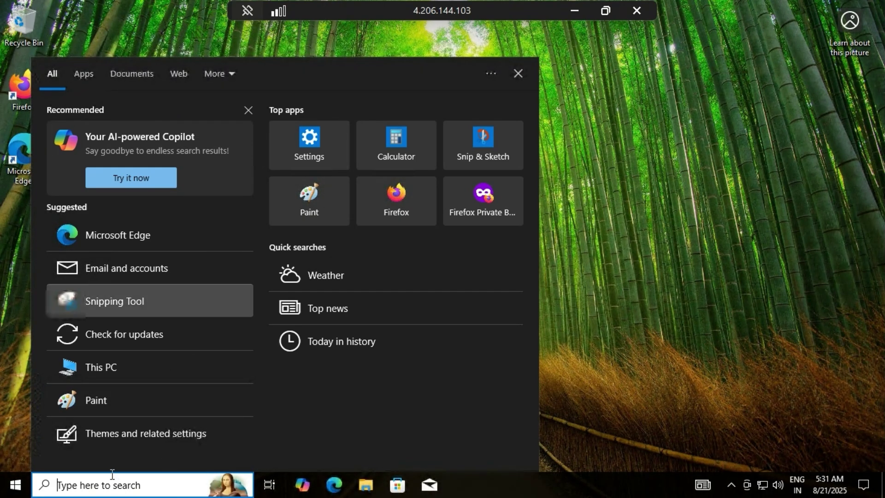
# Launch Hyper-V Manager via a 'hyper' search, maximize it, and open Hyper-V Settings for CDC4YE7WJE53NLE
pyautogui.write('hyper')
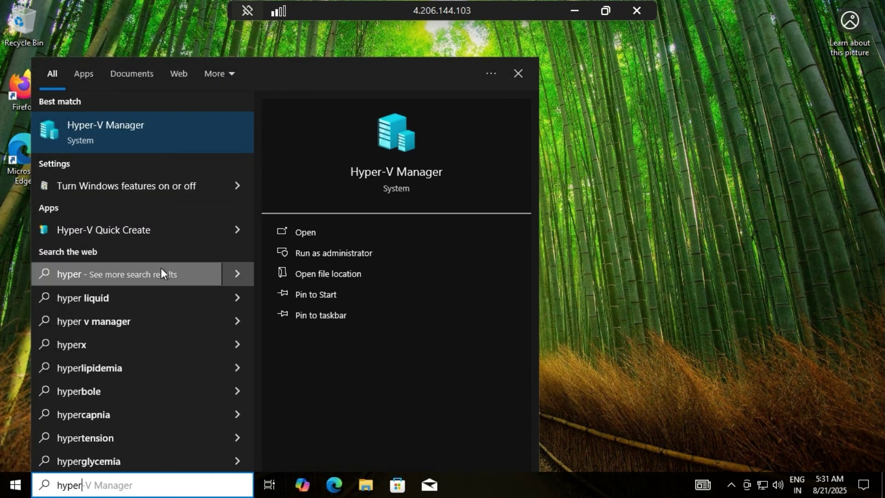
pyautogui.click(162, 272)
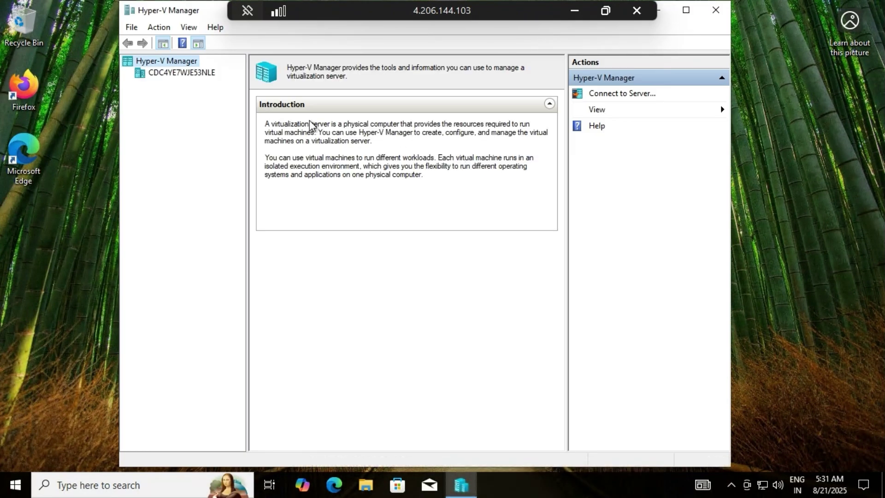
pyautogui.click(685, 10)
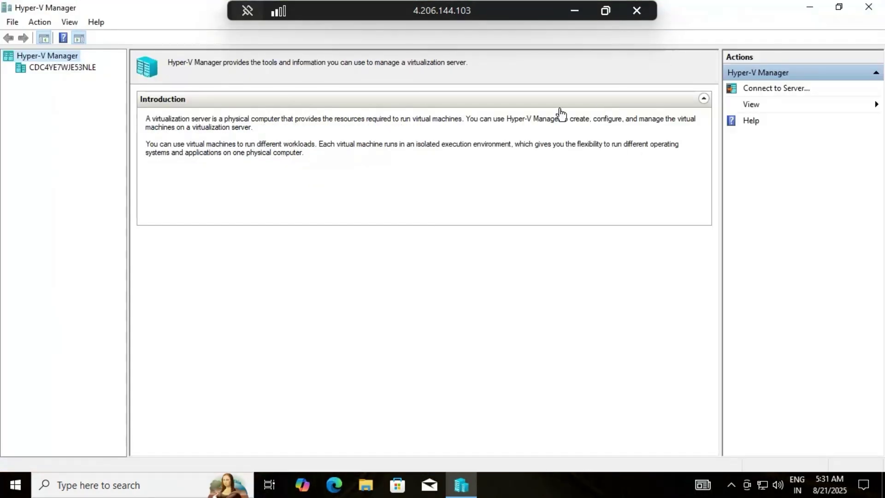
pyautogui.click(57, 69)
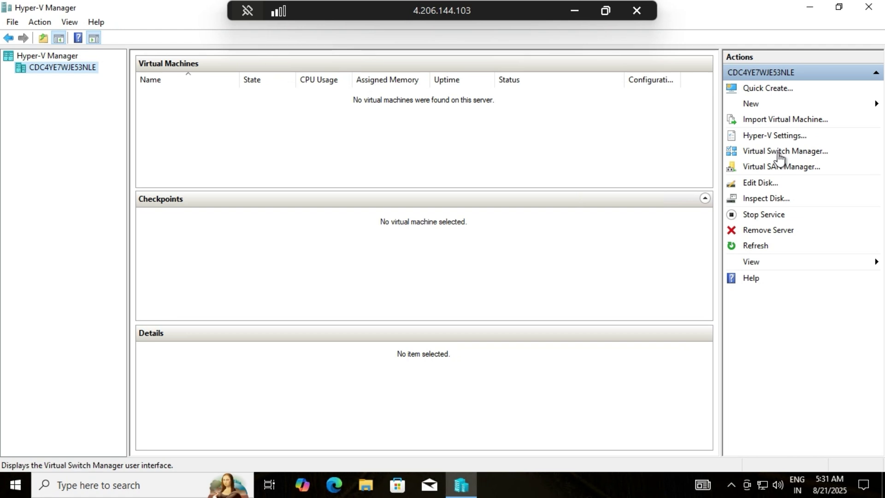
pyautogui.click(760, 134)
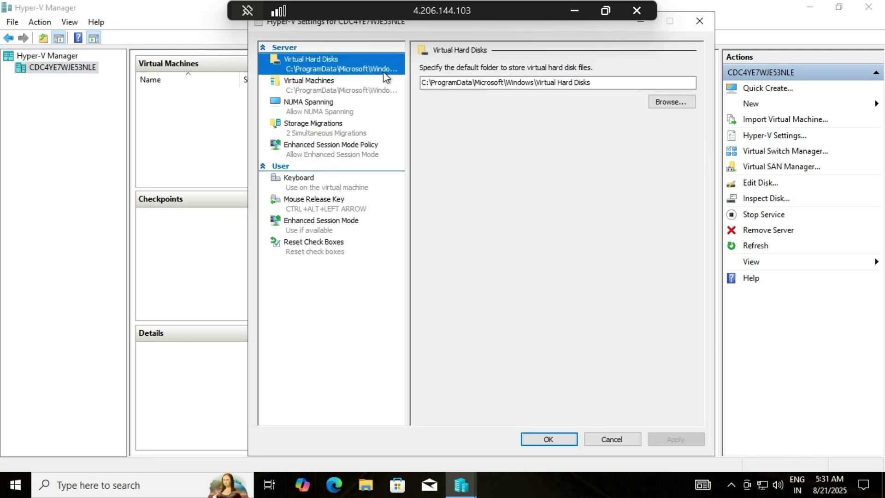
# Browse for a new virtual hard disk folder, getting to This PC's list of drives
pyautogui.click(661, 99)
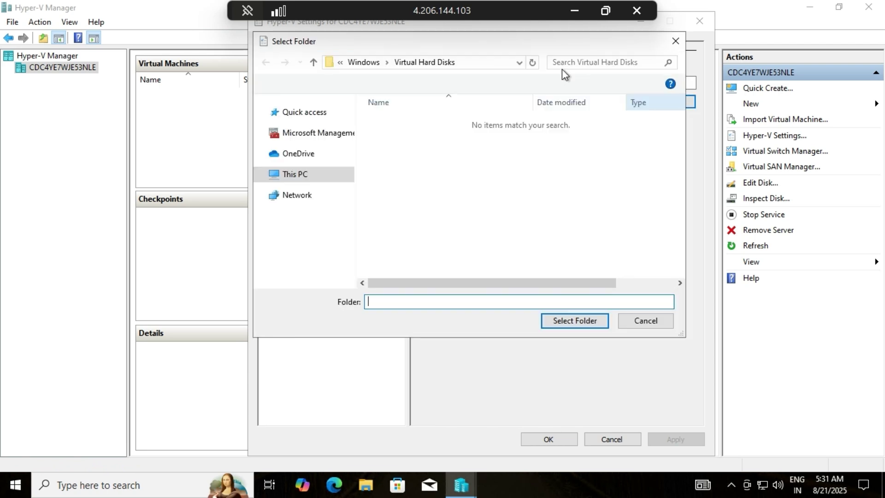
pyautogui.click(676, 41)
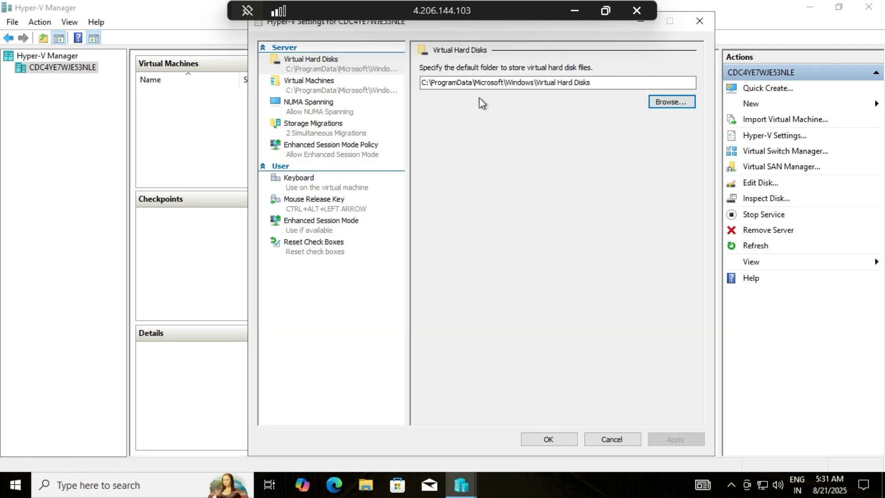
pyautogui.click(330, 79)
pyautogui.click(339, 61)
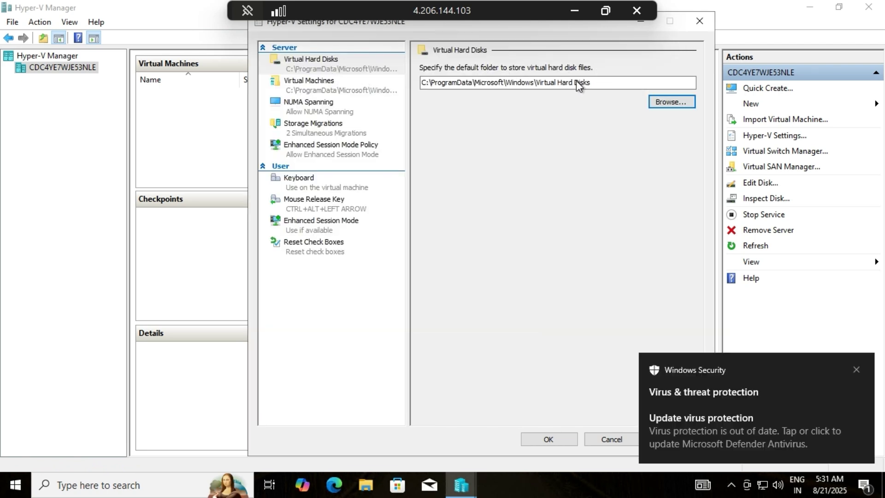
pyautogui.click(676, 102)
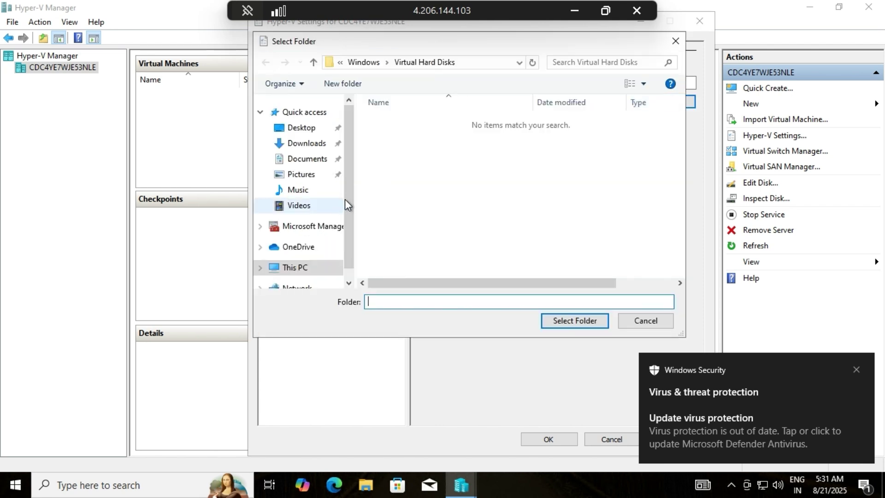
pyautogui.scroll(-1, 345, 204)
pyautogui.click(293, 241)
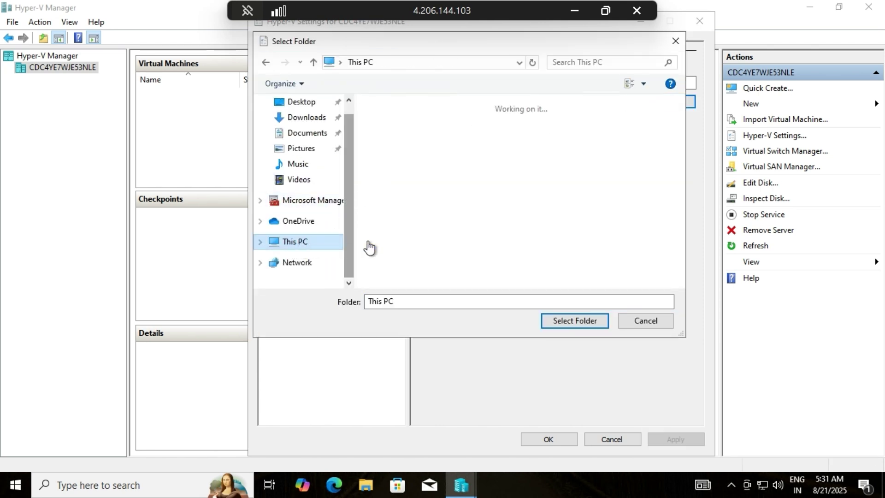
pyautogui.scroll(-3, 545, 215)
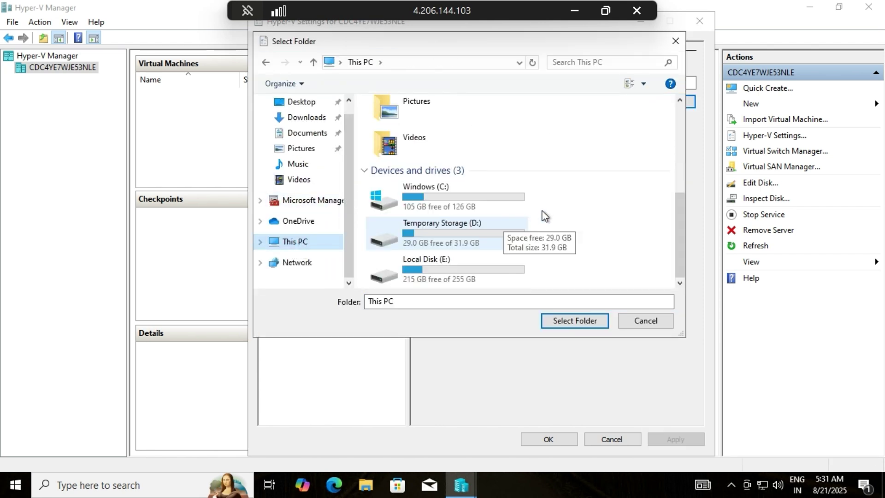
# Create a VHDs folder on Local Disk (E:) and select it as the virtual hard disk folder
pyautogui.doubleClick(494, 238)
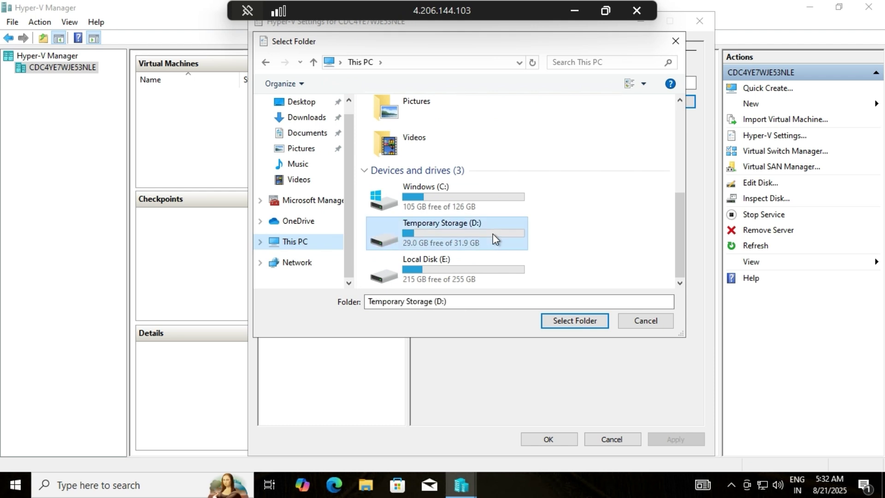
pyautogui.click(364, 64)
pyautogui.scroll(-5, 473, 239)
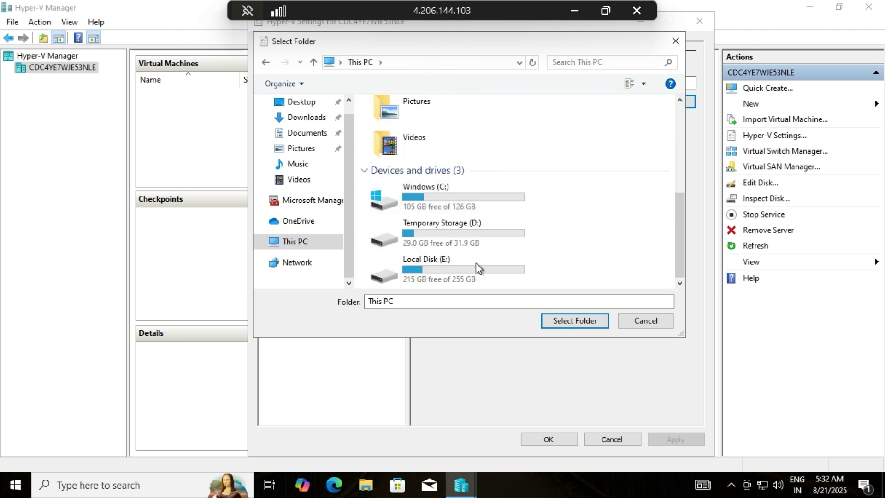
pyautogui.doubleClick(476, 264)
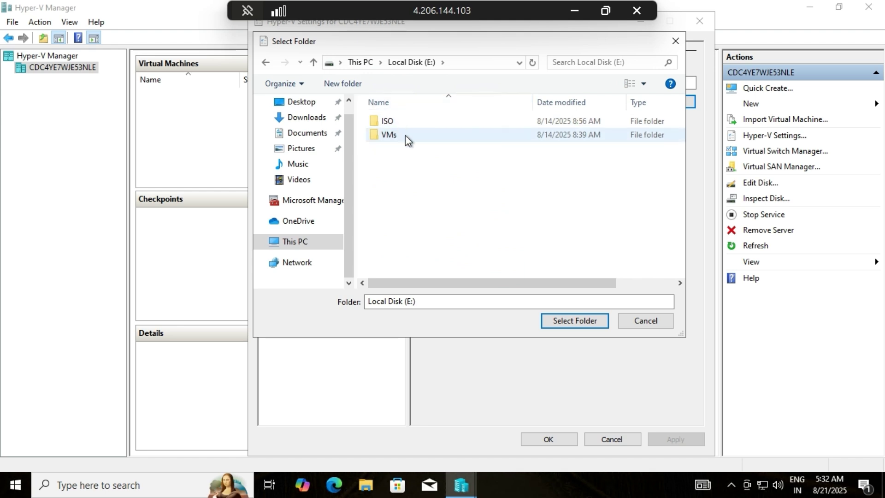
pyautogui.click(344, 84)
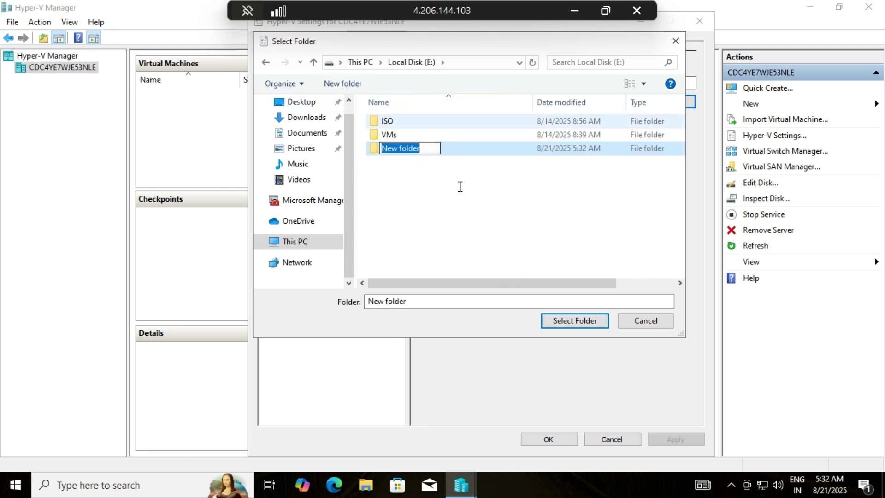
pyautogui.write('VH')
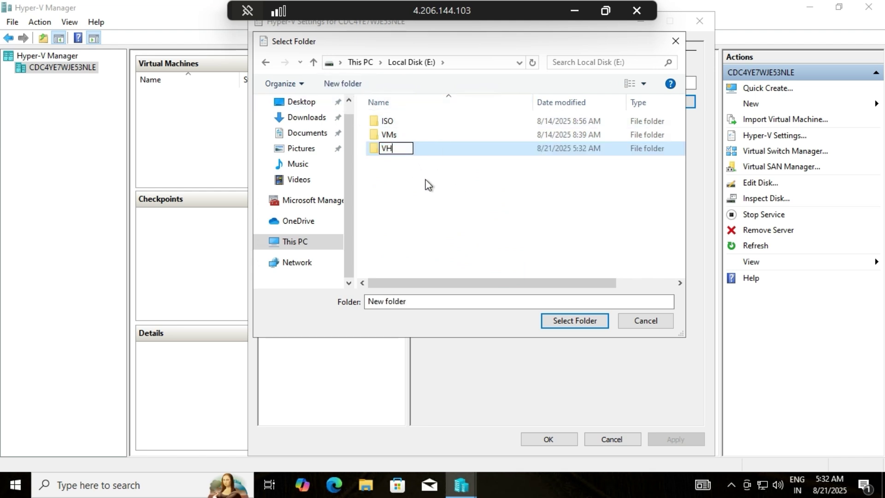
pyautogui.write('Ds')
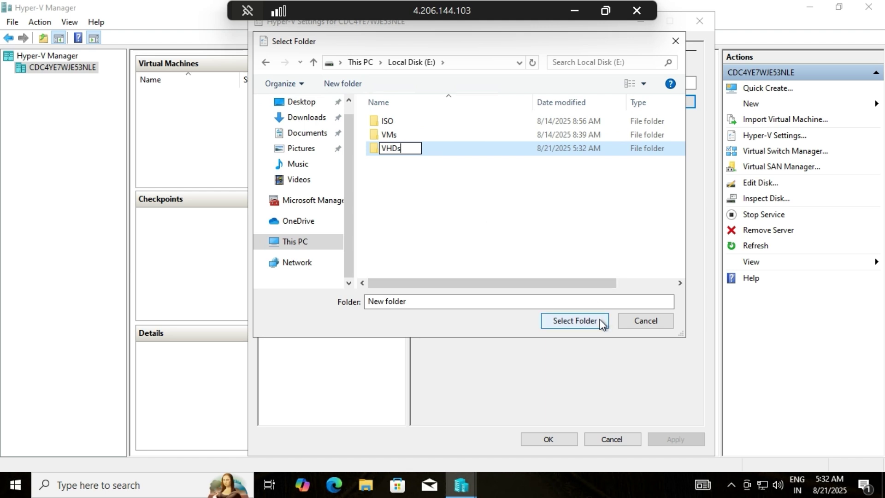
pyautogui.press('Return')
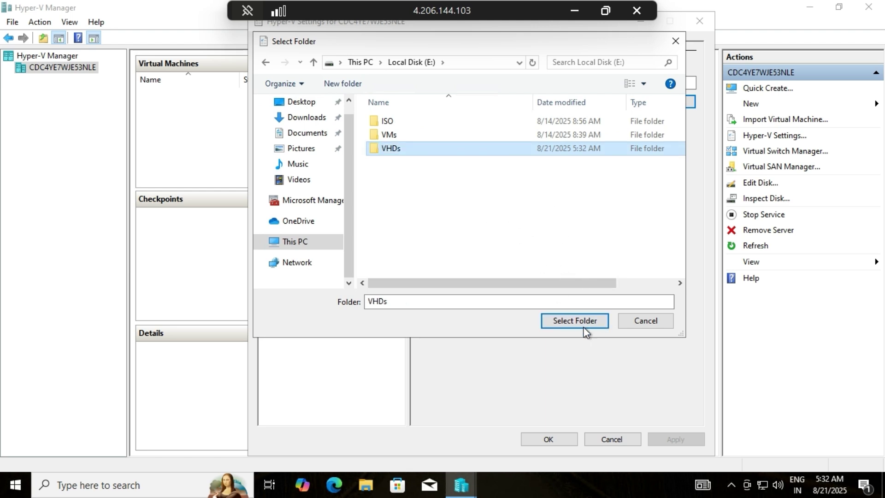
pyautogui.click(587, 322)
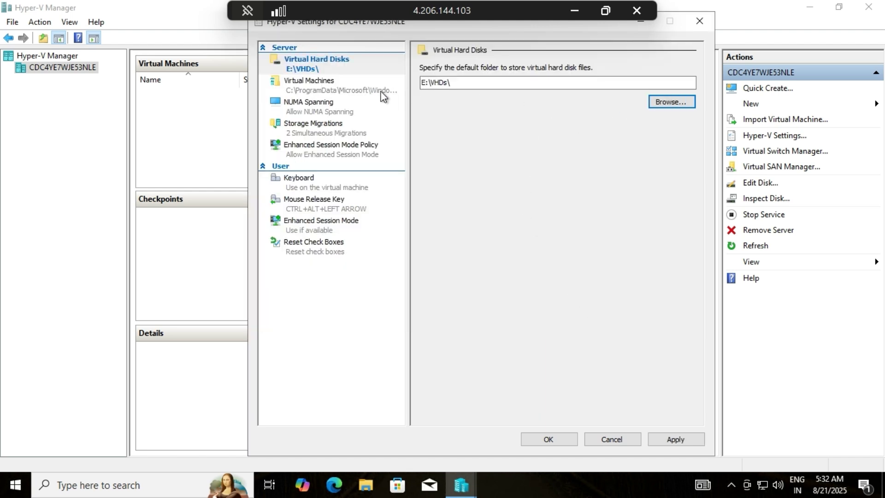
# Set E:\VMs\ as the default virtual machine folder and apply the settings
pyautogui.click(348, 91)
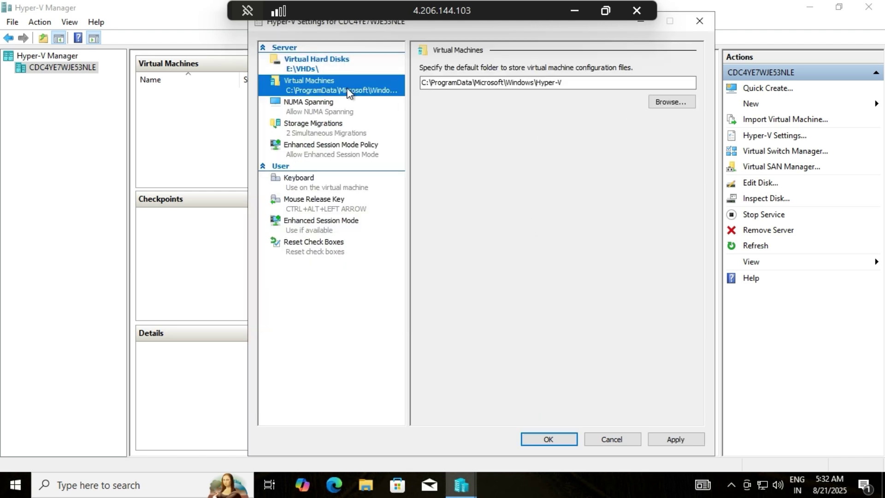
pyautogui.click(677, 103)
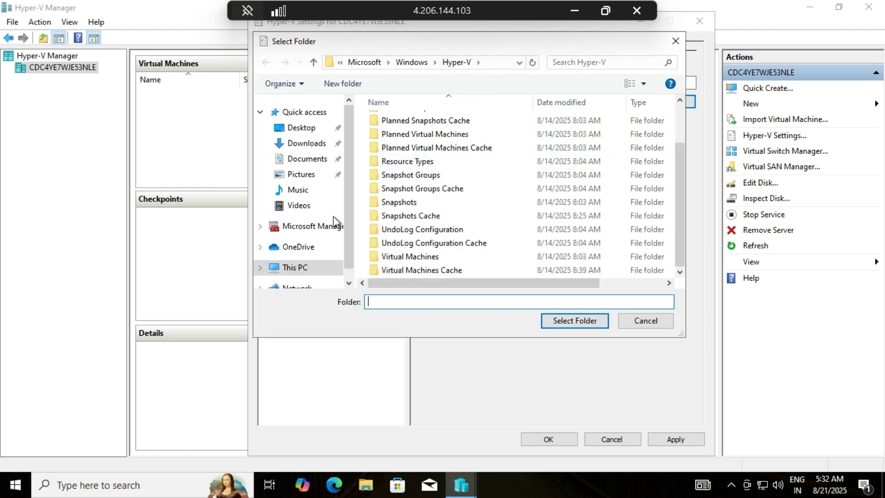
pyautogui.scroll(-1, 333, 217)
pyautogui.click(326, 237)
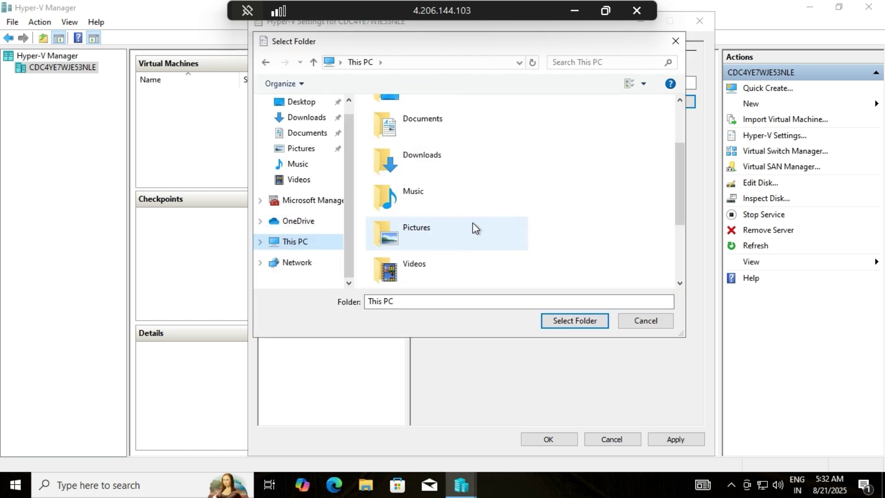
pyautogui.scroll(-3, 473, 225)
pyautogui.doubleClick(460, 267)
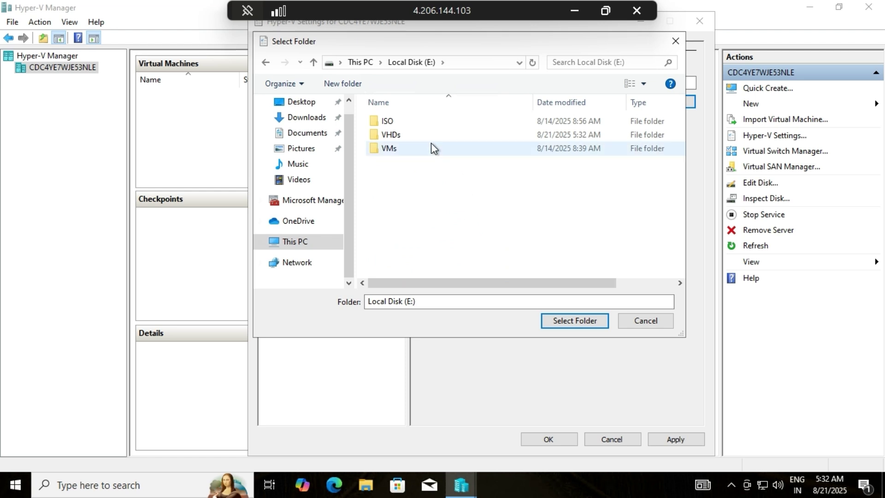
pyautogui.click(435, 148)
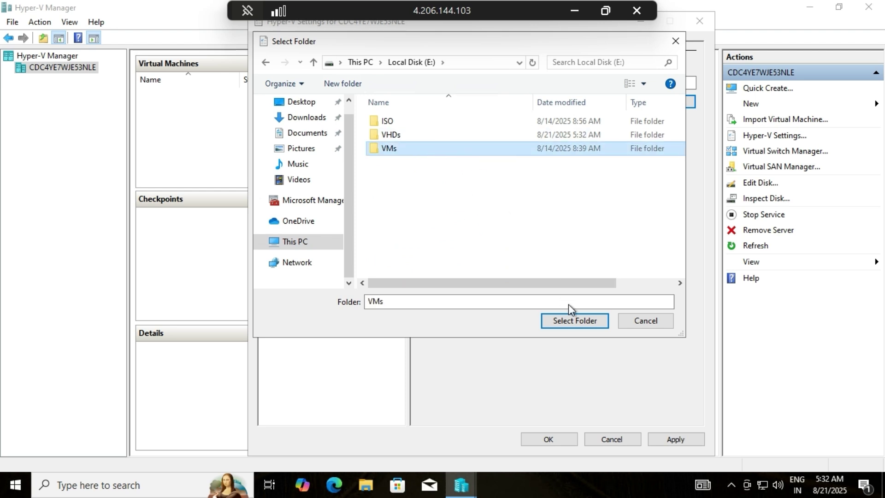
pyautogui.click(583, 325)
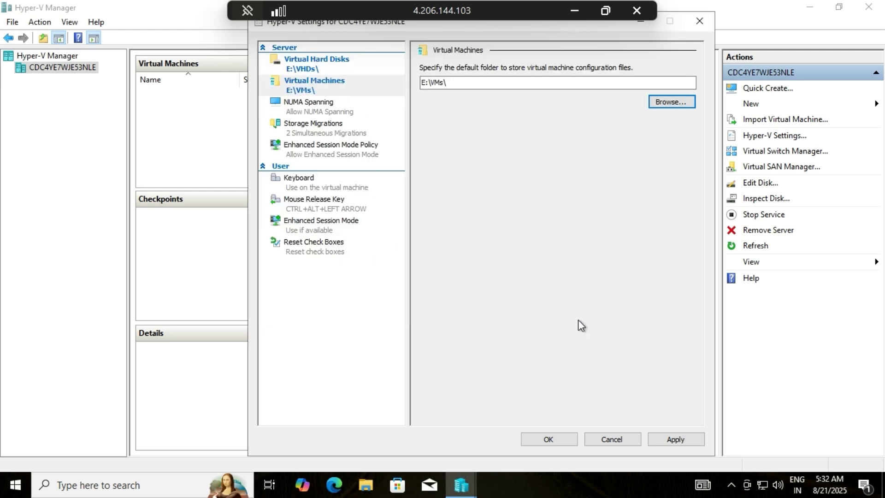
pyautogui.click(679, 437)
# Close Hyper-V Settings and create a new External virtual switch in Virtual Switch Manager
pyautogui.click(548, 438)
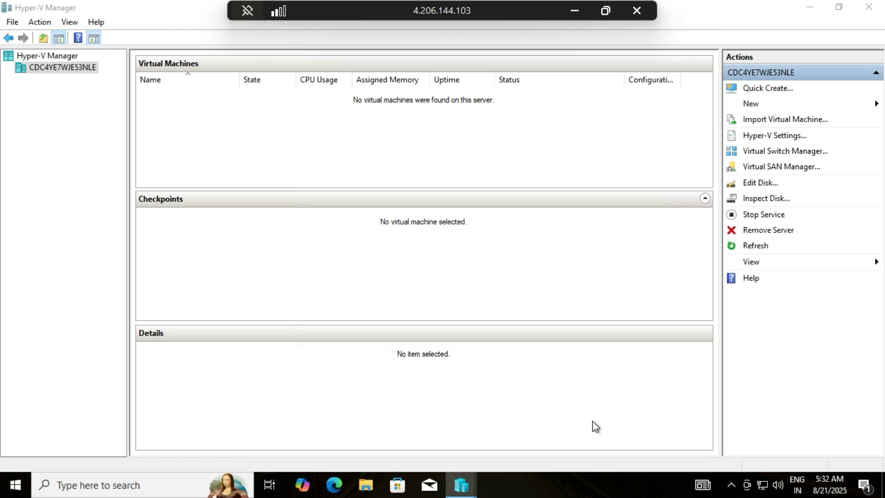
pyautogui.click(785, 154)
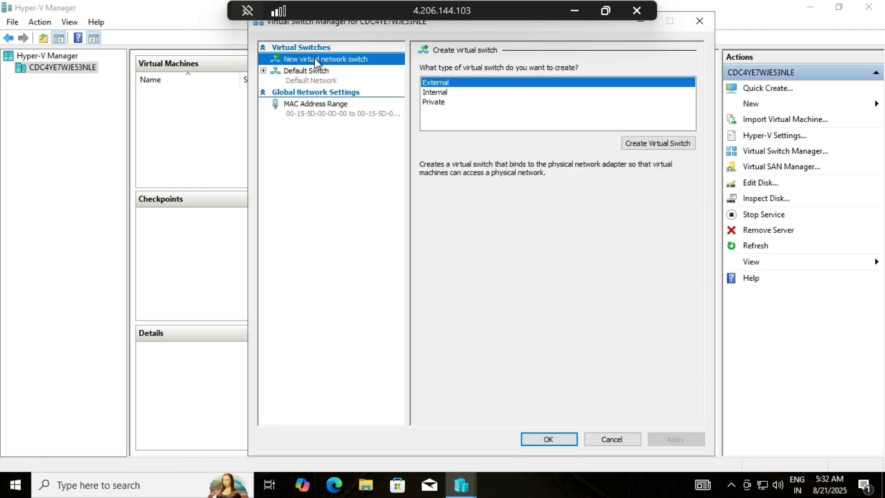
pyautogui.click(554, 83)
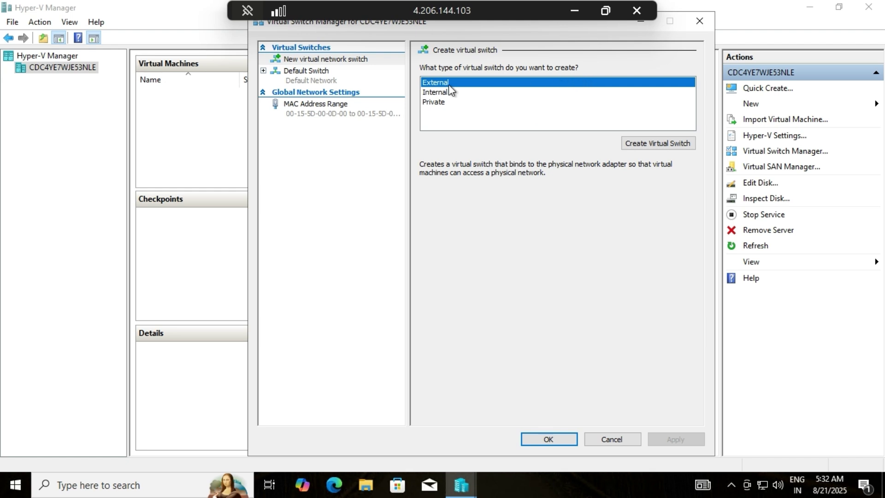
pyautogui.click(674, 142)
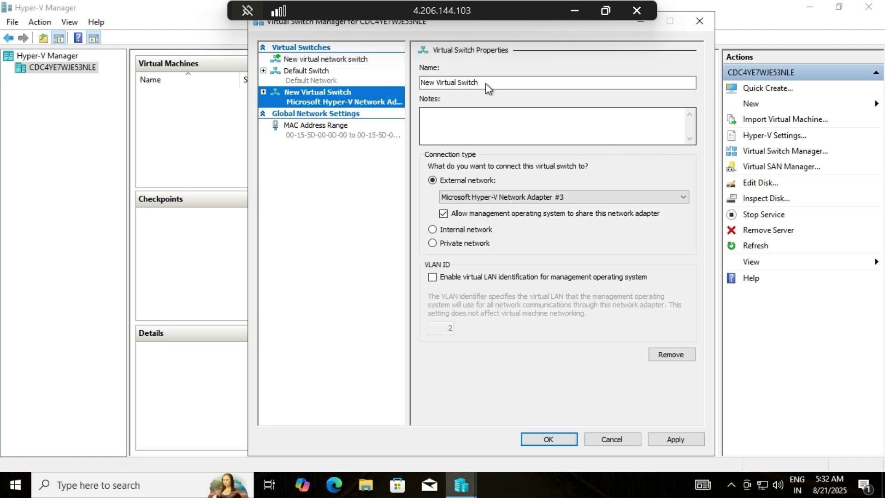
# Name the switch EXTERNAL and keep it bound to Microsoft Hyper-V Network Adapter #3
pyautogui.moveTo(485, 83); pyautogui.dragTo(387, 85)
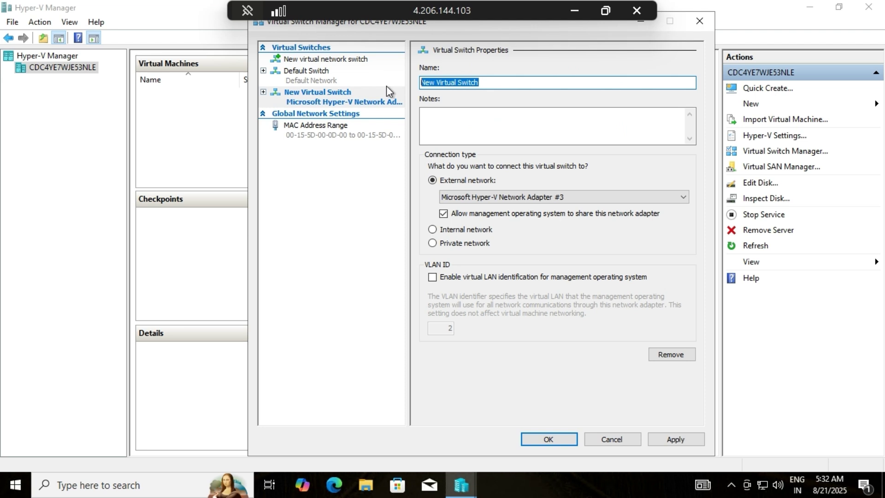
pyautogui.write('EXTERNAL')
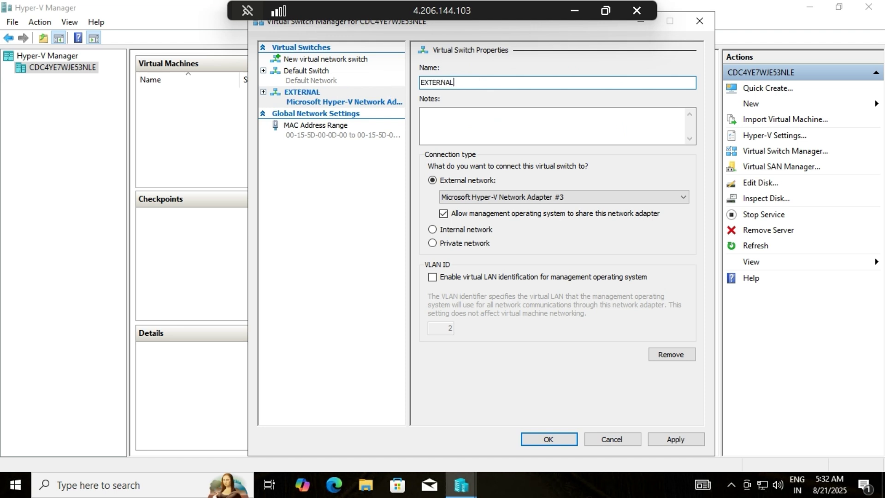
pyautogui.click(599, 199)
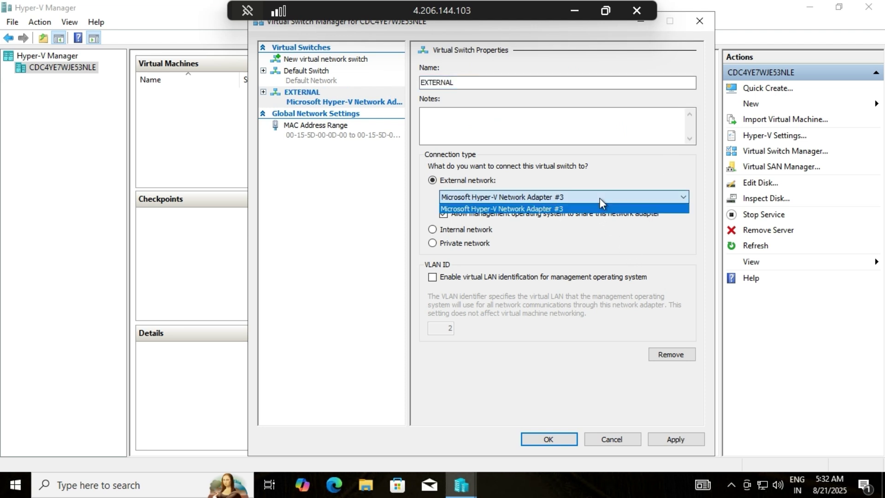
pyautogui.click(594, 207)
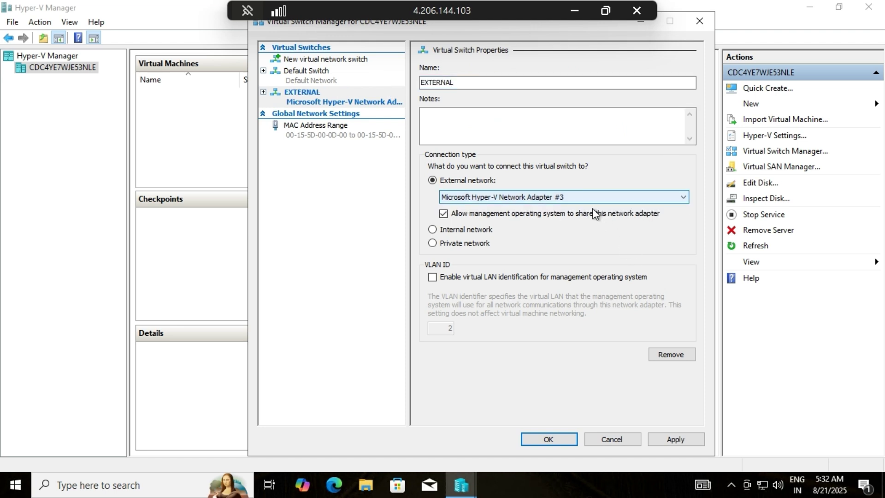
# Apply the EXTERNAL switch and confirm the possible network disruption warning
pyautogui.click(694, 441)
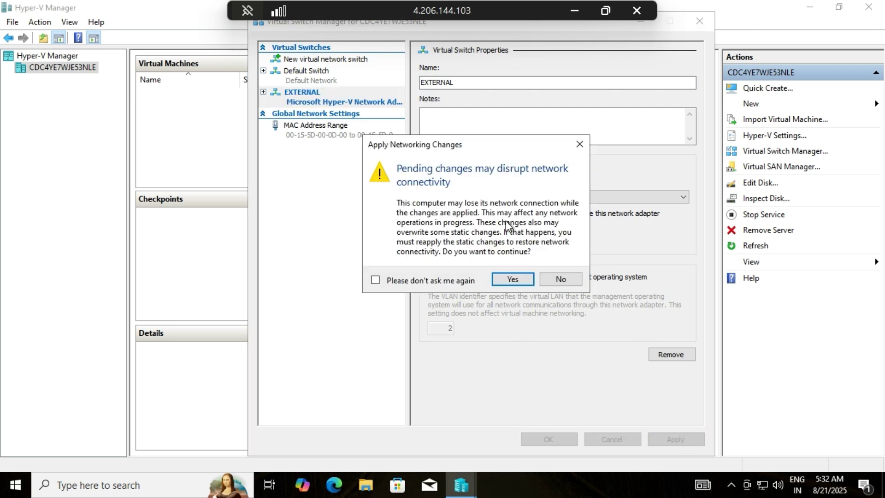
pyautogui.click(512, 279)
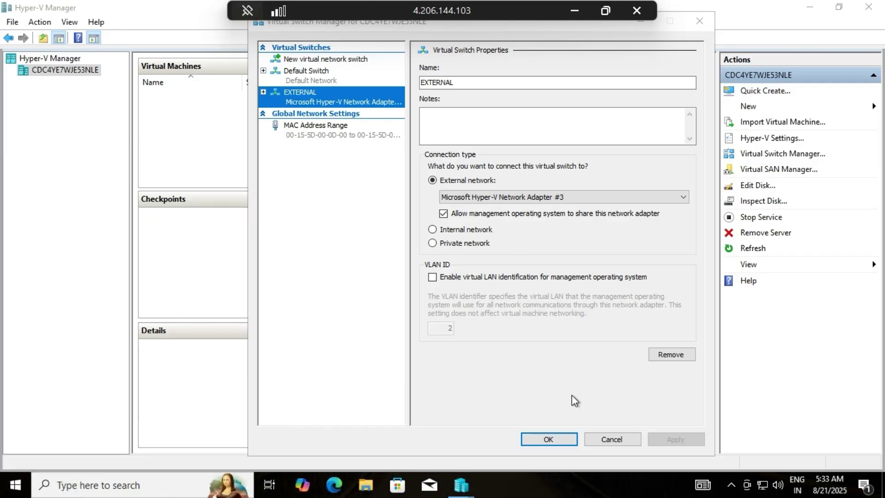
# Create an Internal virtual switch named INTERNAL, apply it, and close Virtual Switch Manager
pyautogui.click(319, 59)
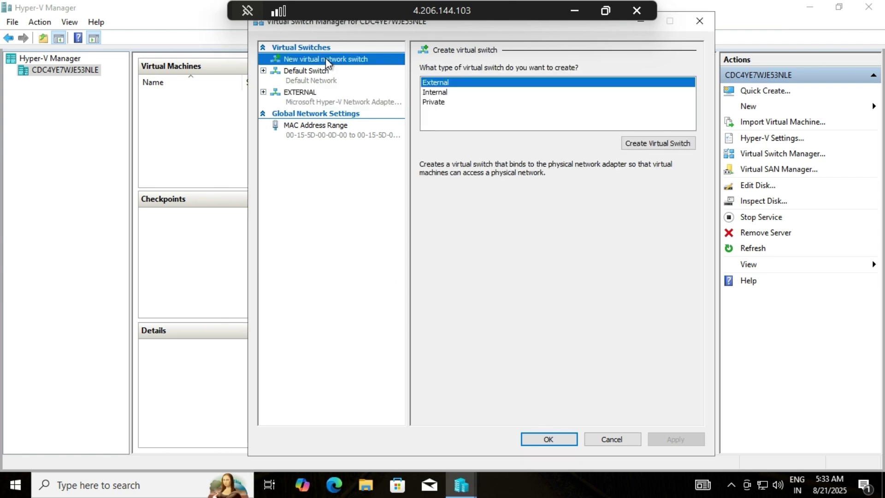
pyautogui.click(441, 93)
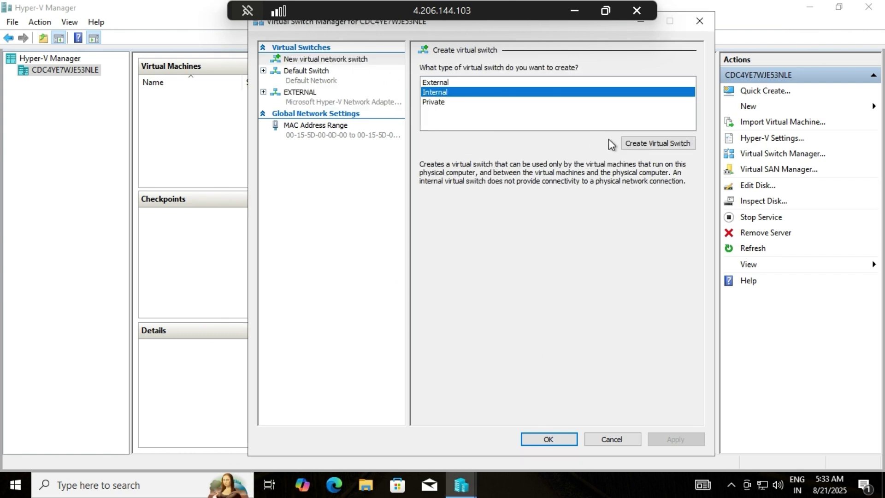
pyautogui.click(648, 144)
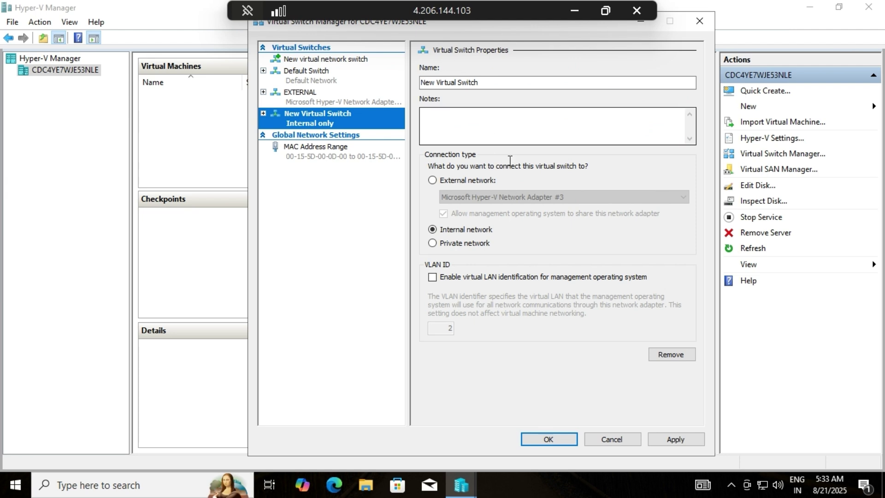
pyautogui.moveTo(491, 83); pyautogui.dragTo(407, 84)
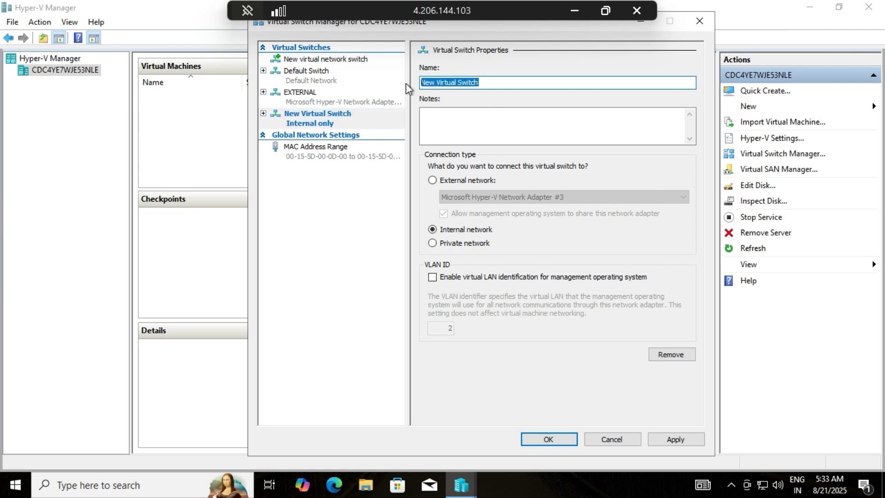
pyautogui.write('INTERNA:')
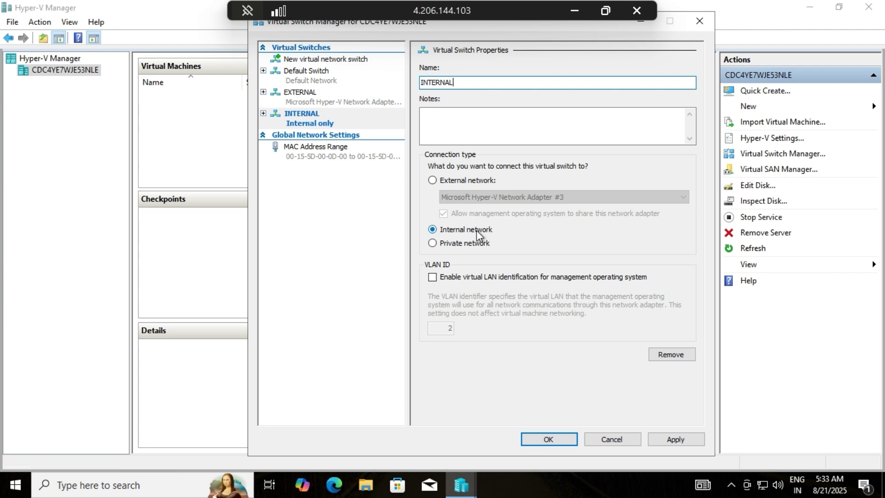
pyautogui.click(681, 438)
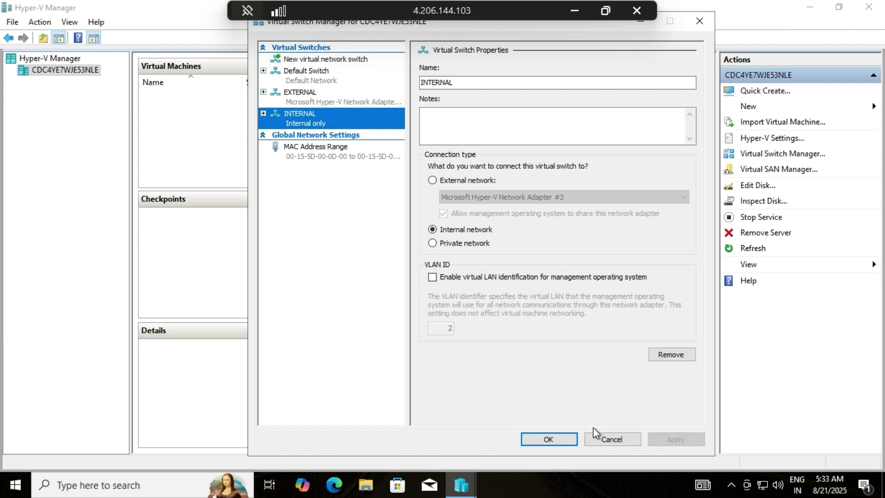
pyautogui.click(545, 438)
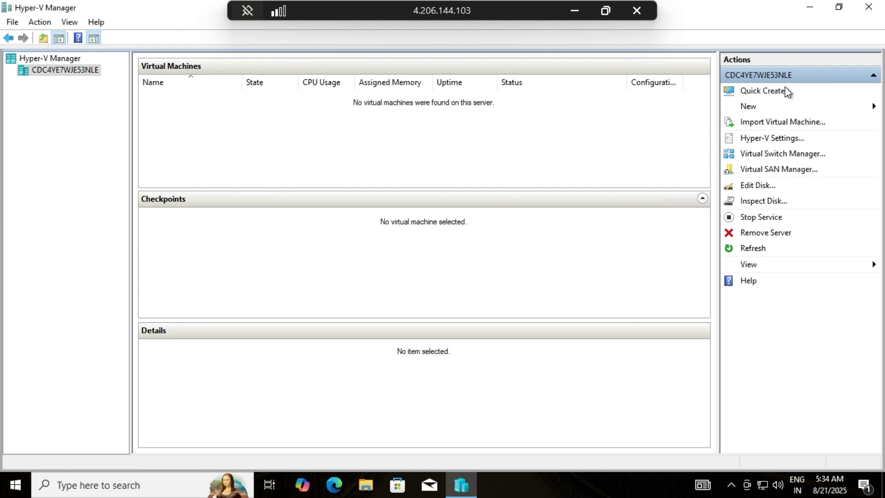
# Launch the New Virtual Machine Wizard from the host server's New menu
pyautogui.rightClick(79, 71)
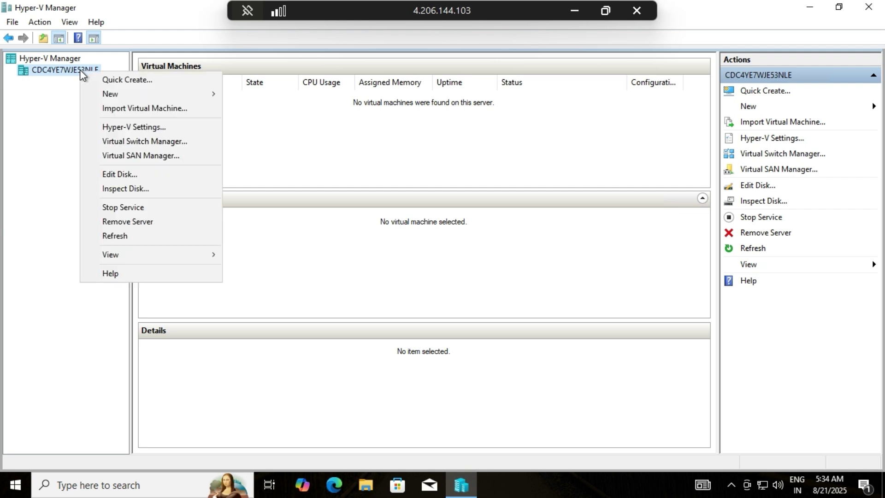
pyautogui.moveTo(193, 93)
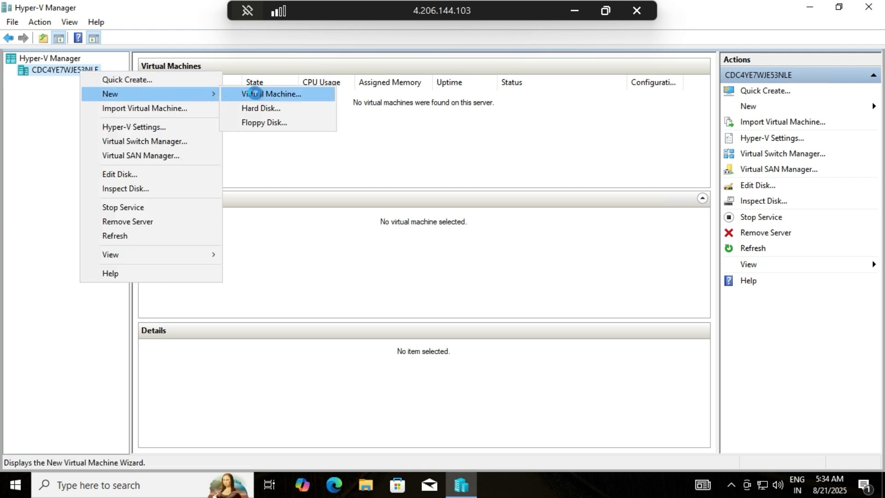
pyautogui.click(254, 92)
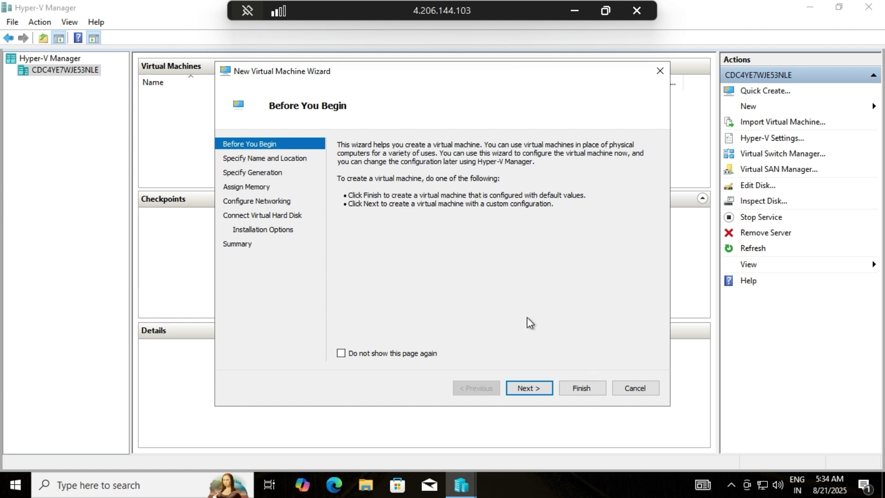
# Name the VM PK-DC01, keep Generation 1, and give it 2048 MB without dynamic memory
pyautogui.click(537, 385)
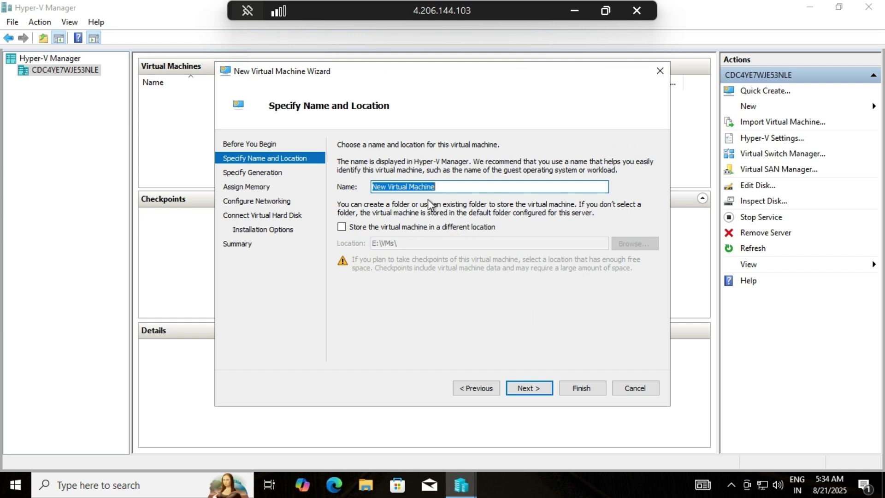
pyautogui.press('BackSpace')
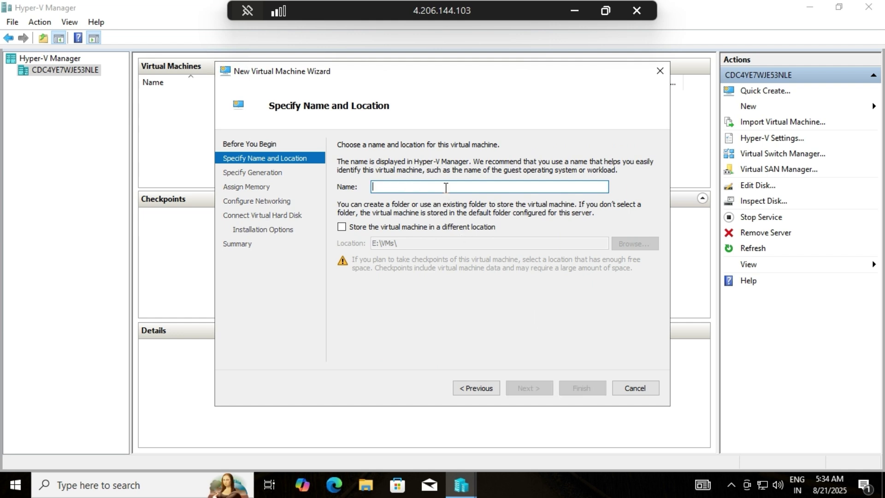
pyautogui.write('PK-DC01')
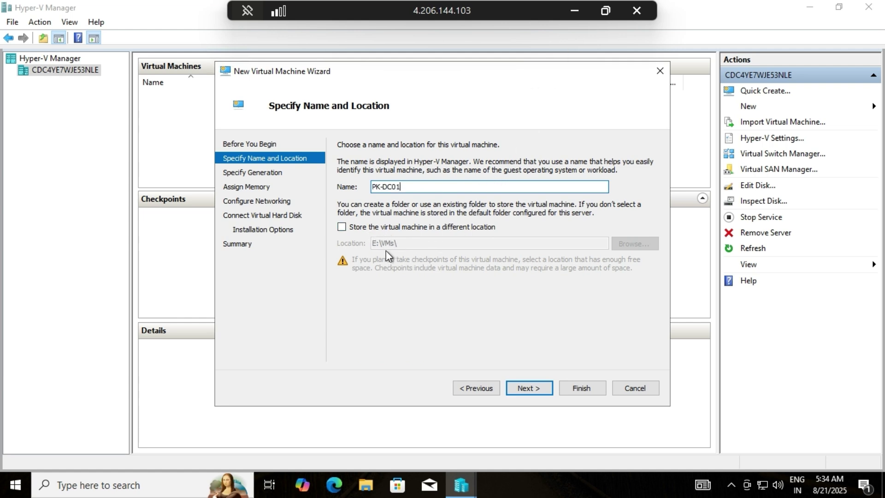
pyautogui.click(547, 390)
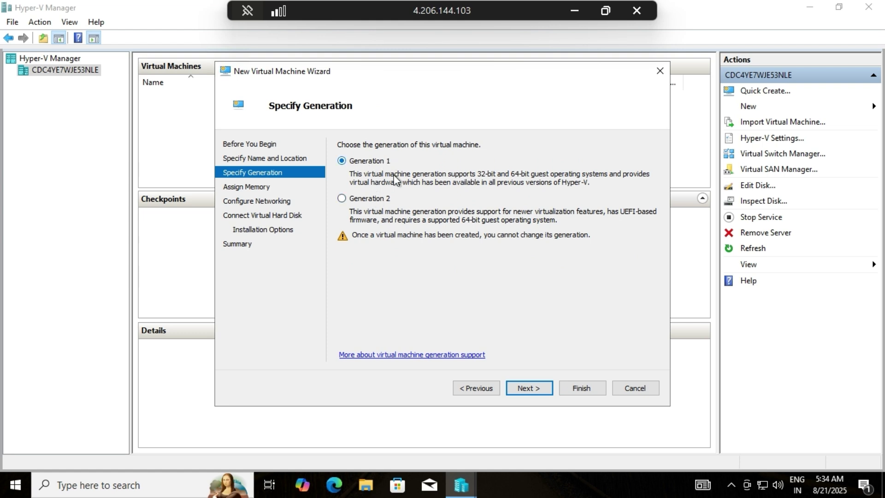
pyautogui.click(532, 389)
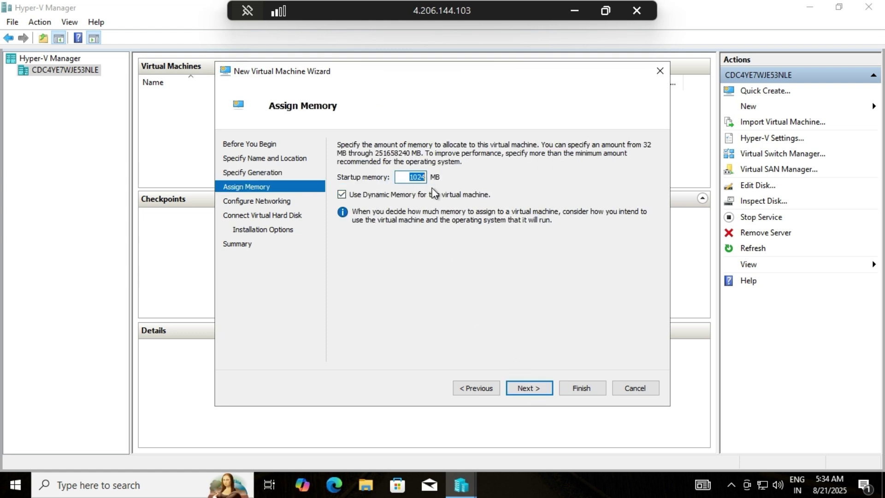
pyautogui.write('2048')
pyautogui.click(350, 194)
# Connect it to the EXTERNAL switch, size the new disk at 40 GB, install the OS later, and finish
pyautogui.click(537, 388)
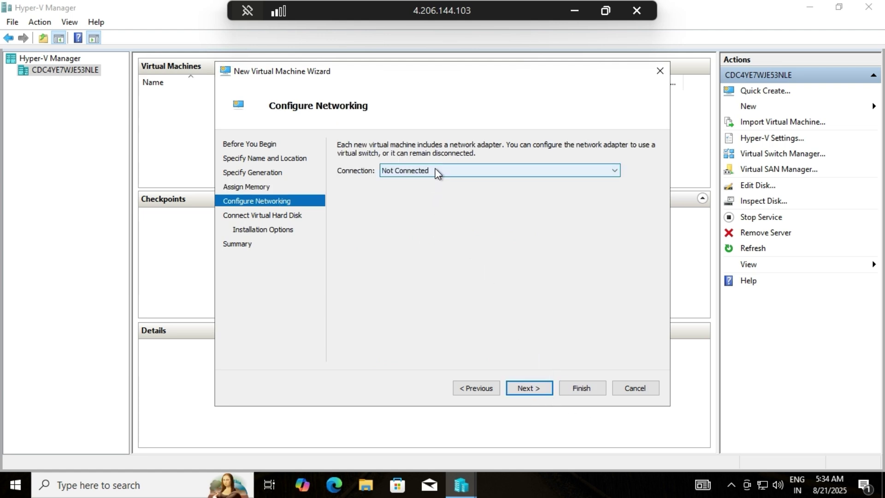
pyautogui.click(436, 174)
pyautogui.click(430, 200)
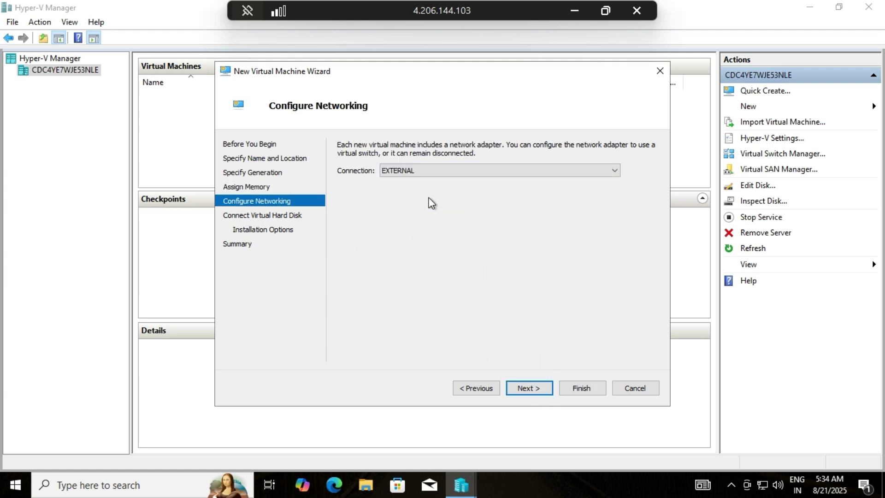
pyautogui.click(537, 387)
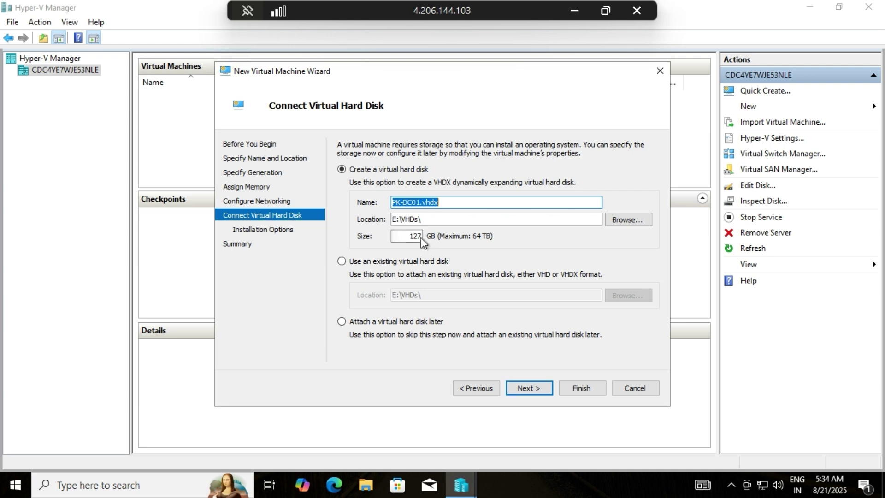
pyautogui.doubleClick(410, 236)
pyautogui.write('40')
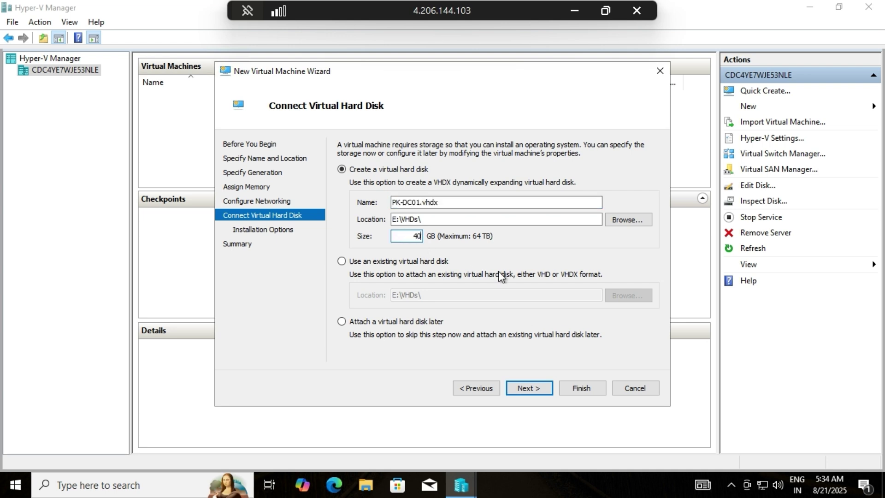
pyautogui.click(542, 387)
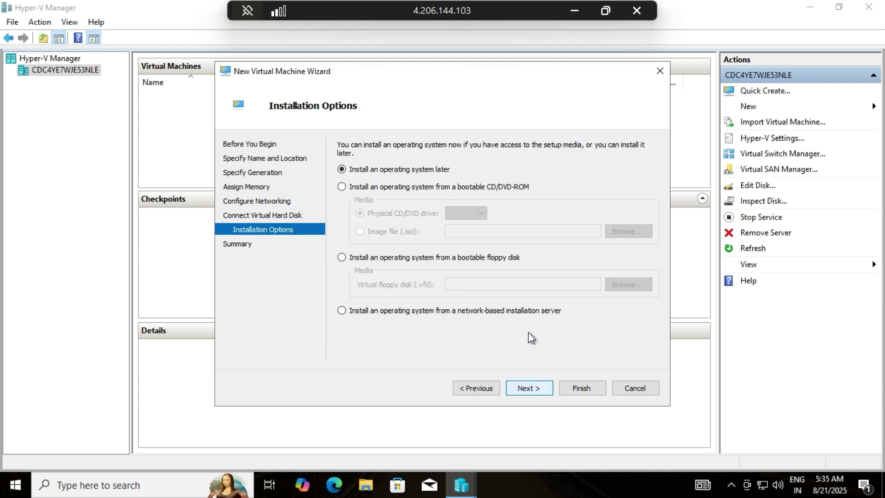
pyautogui.click(531, 386)
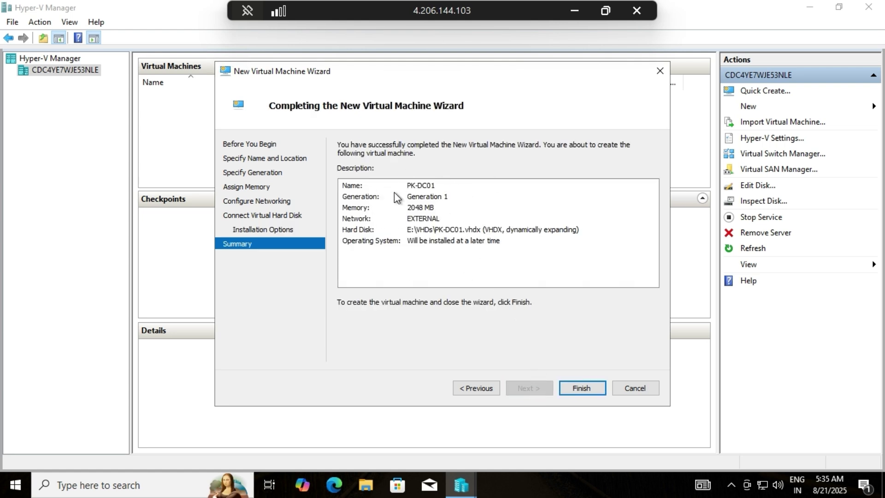
pyautogui.click(579, 387)
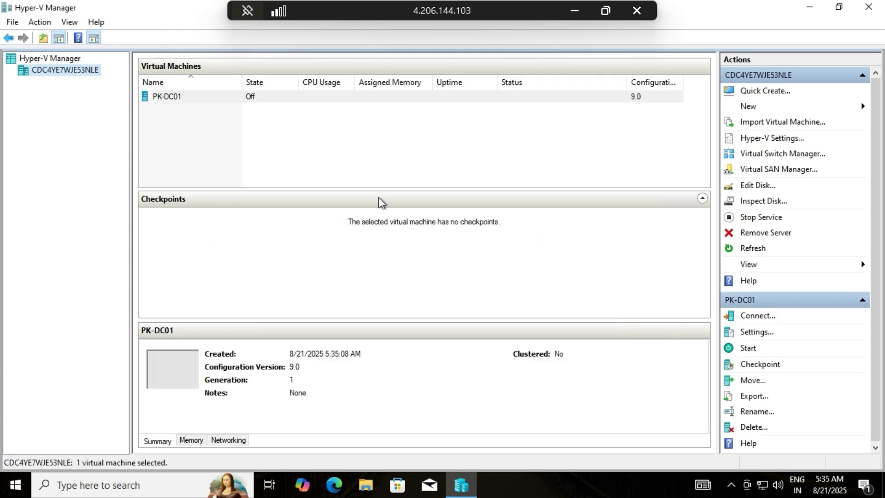
# Open PK-DC01's settings and review the BIOS boot order, selecting the CD entry
pyautogui.click(518, 98)
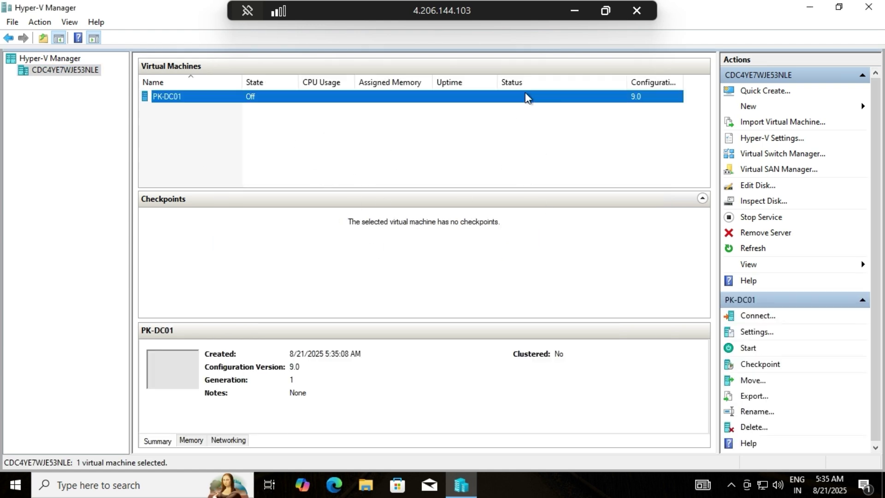
pyautogui.click(756, 332)
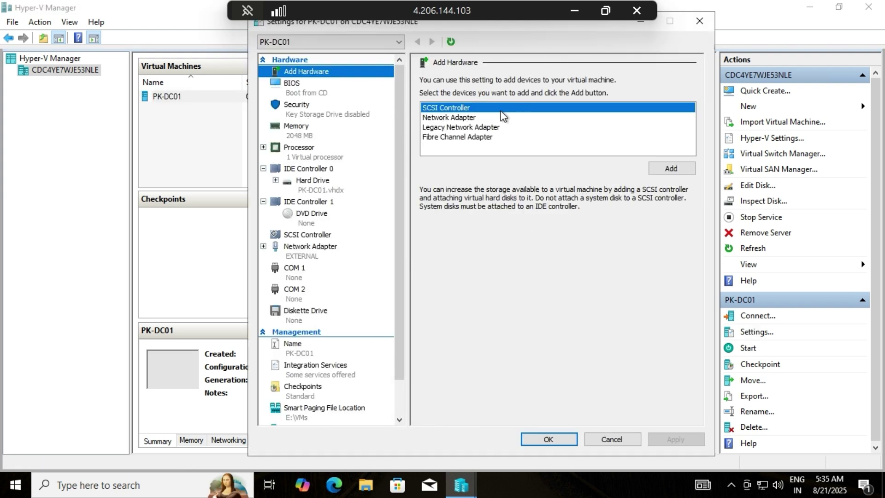
pyautogui.click(314, 94)
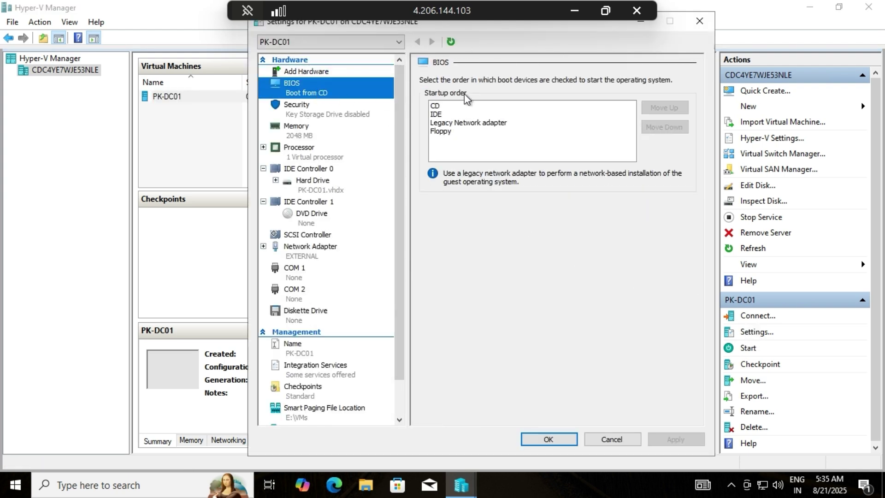
pyautogui.click(449, 107)
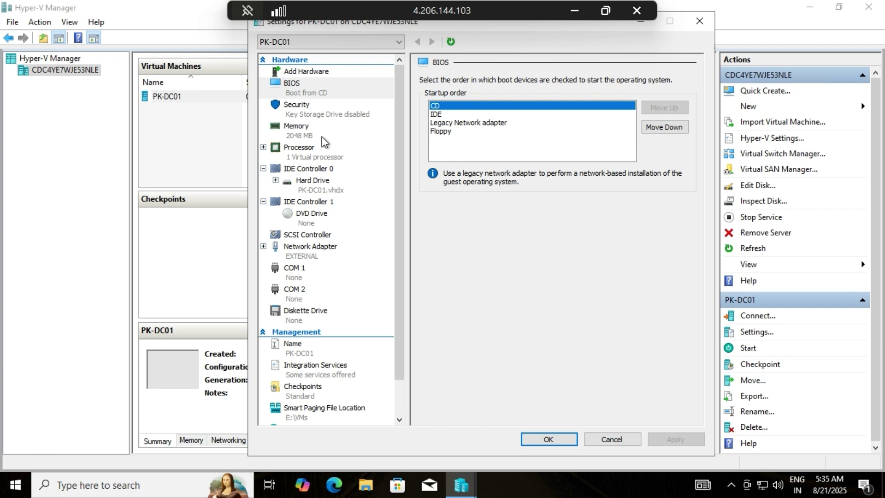
# Set PK-DC01 to 2 virtual processors and switch its DVD drive to an image file
pyautogui.click(326, 135)
pyautogui.click(332, 156)
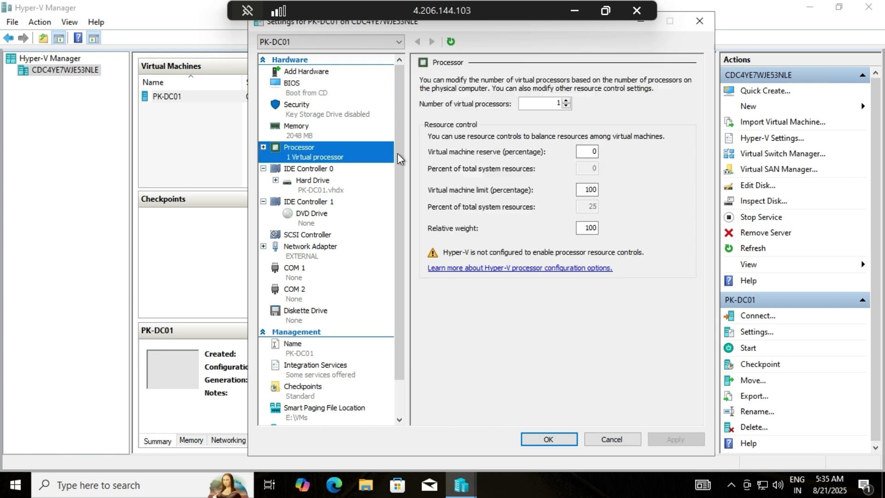
pyautogui.click(567, 101)
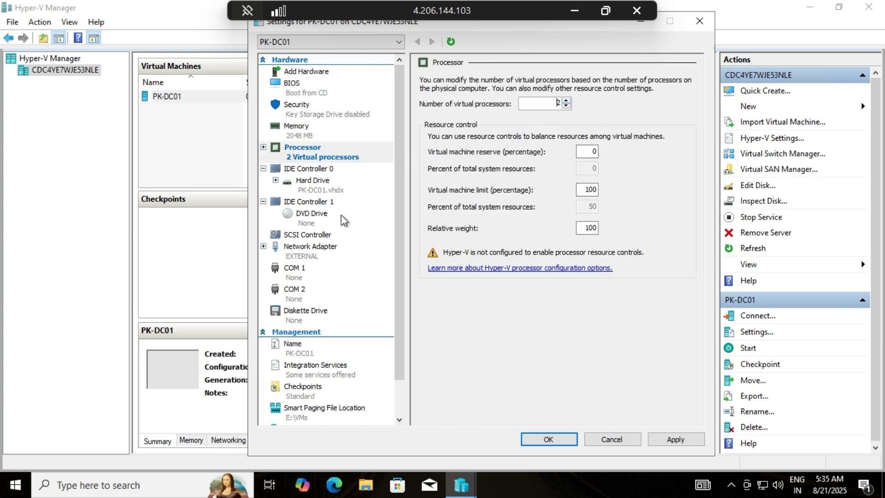
pyautogui.click(323, 222)
pyautogui.click(456, 163)
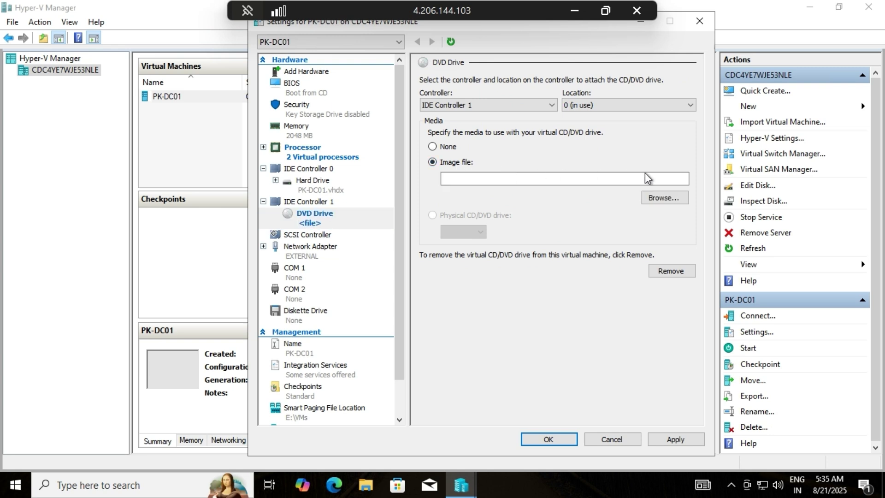
# Mount the Windows Server 2019 ISO from E:\ISO in the DVD drive
pyautogui.click(669, 197)
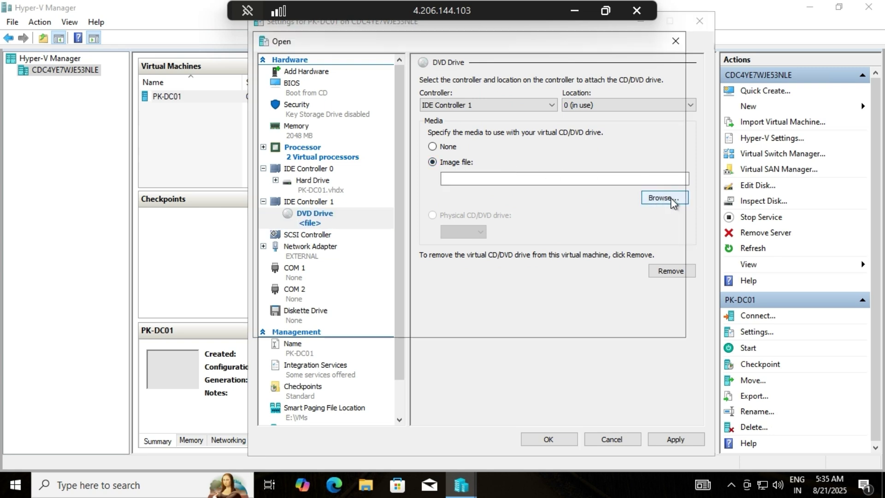
pyautogui.scroll(-5, 461, 213)
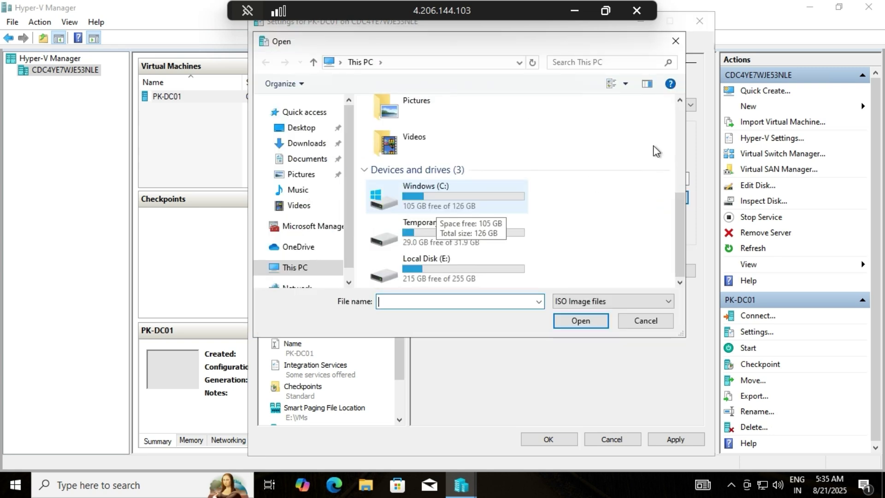
pyautogui.click(454, 265)
pyautogui.doubleClick(454, 262)
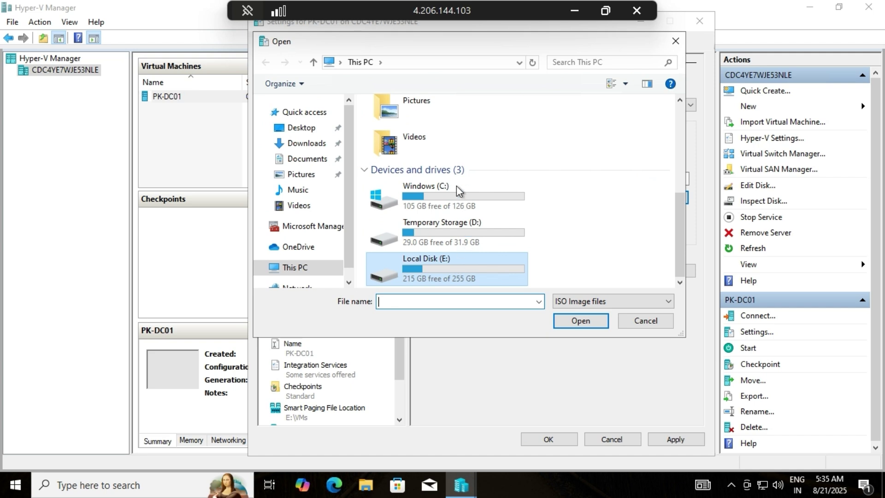
pyautogui.doubleClick(417, 124)
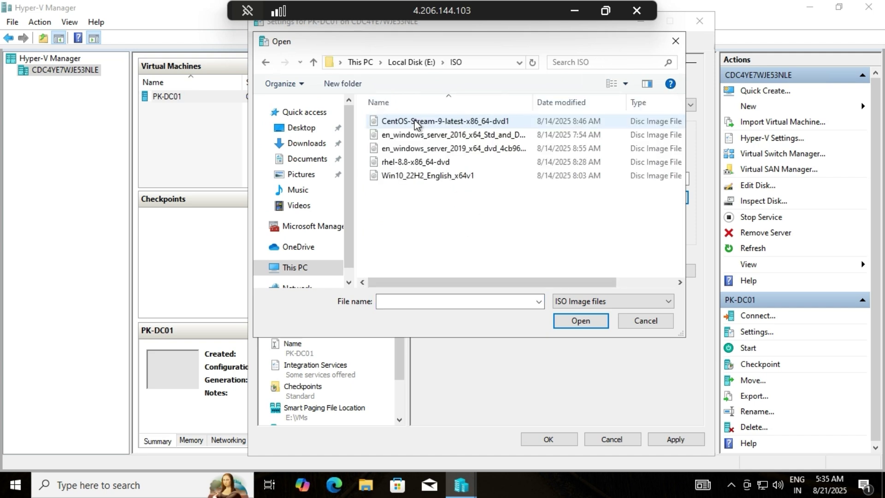
pyautogui.click(420, 121)
pyautogui.click(456, 149)
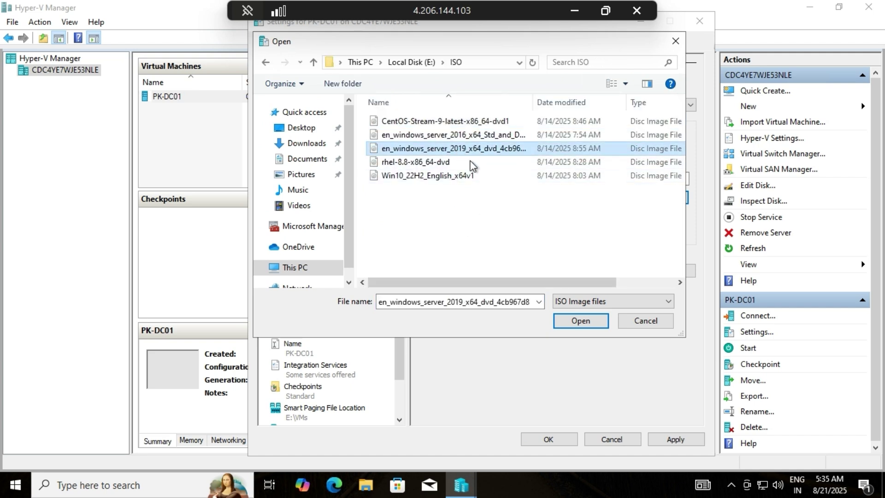
pyautogui.click(580, 322)
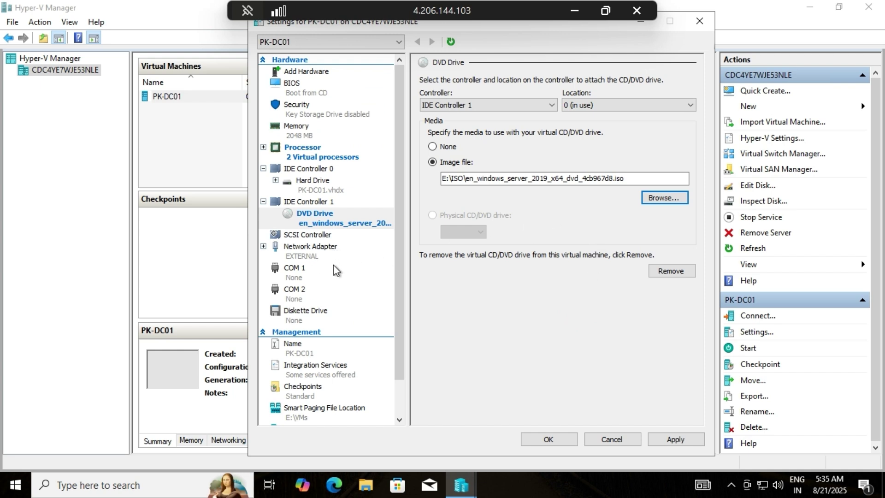
# Disable checkpoints, enable Guest services integration, then apply and save the settings
pyautogui.scroll(-2, 339, 270)
pyautogui.click(330, 355)
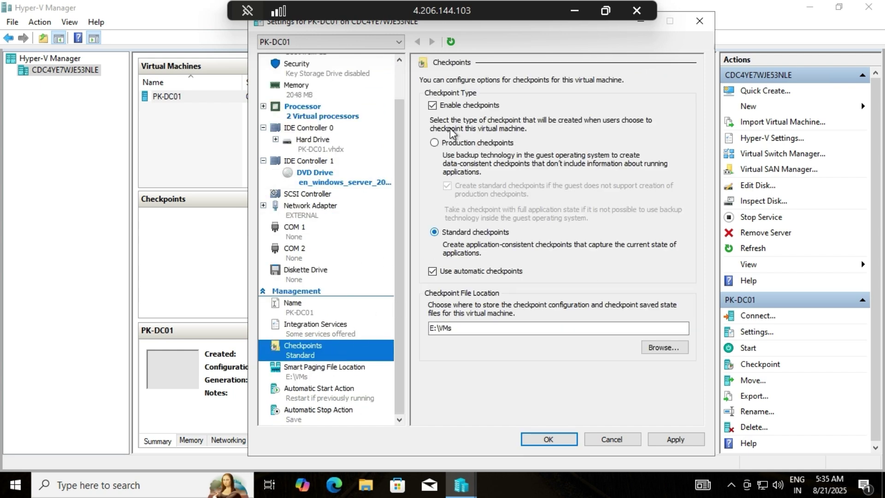
pyautogui.click(432, 105)
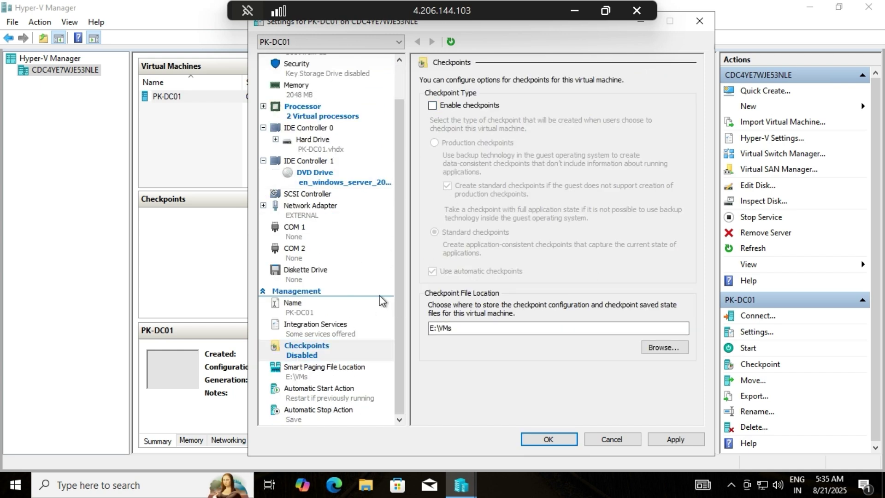
pyautogui.click(332, 375)
pyautogui.click(333, 328)
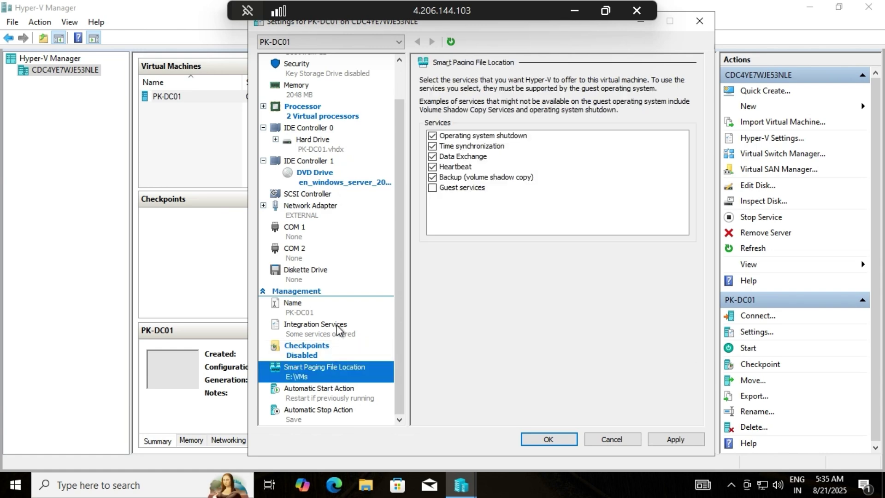
pyautogui.click(432, 188)
pyautogui.click(330, 395)
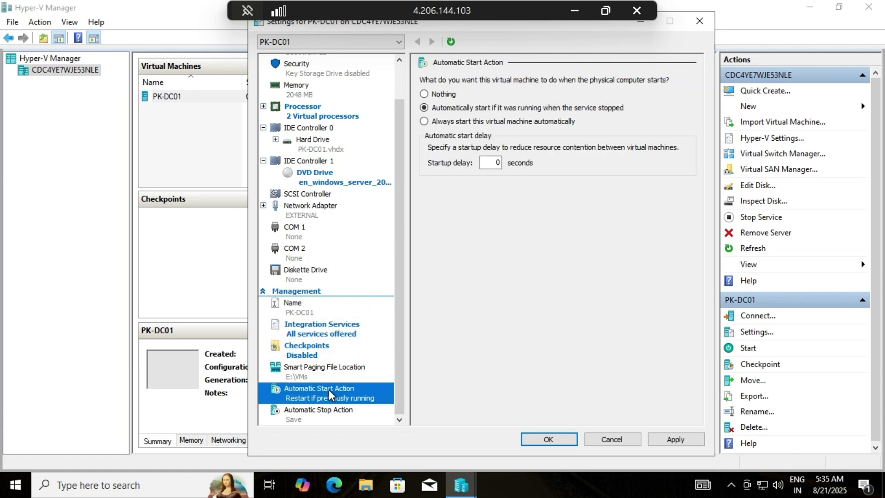
pyautogui.click(332, 371)
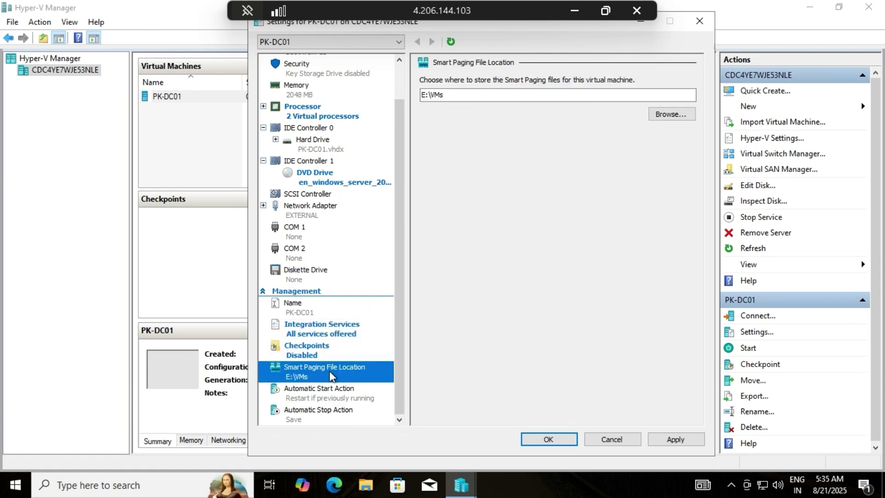
pyautogui.click(682, 438)
pyautogui.click(548, 440)
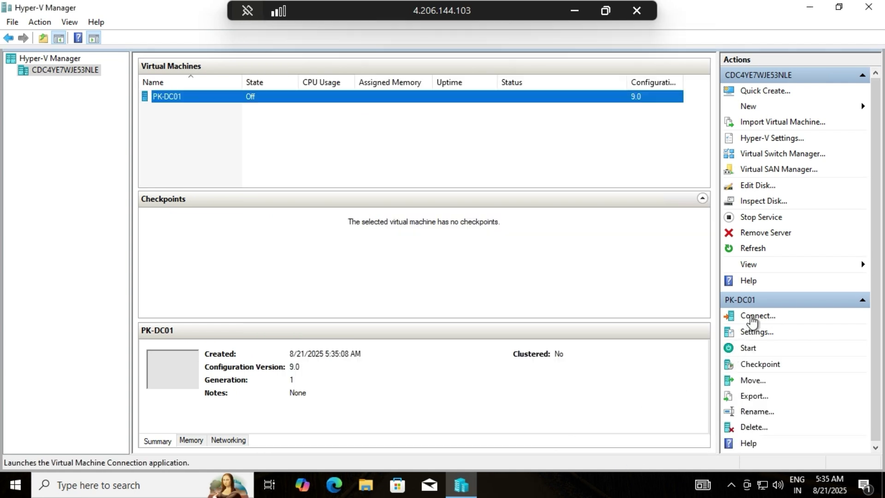
# Connect to PK-DC01, power it on, and maximize its console to reach the setup language page
pyautogui.click(752, 317)
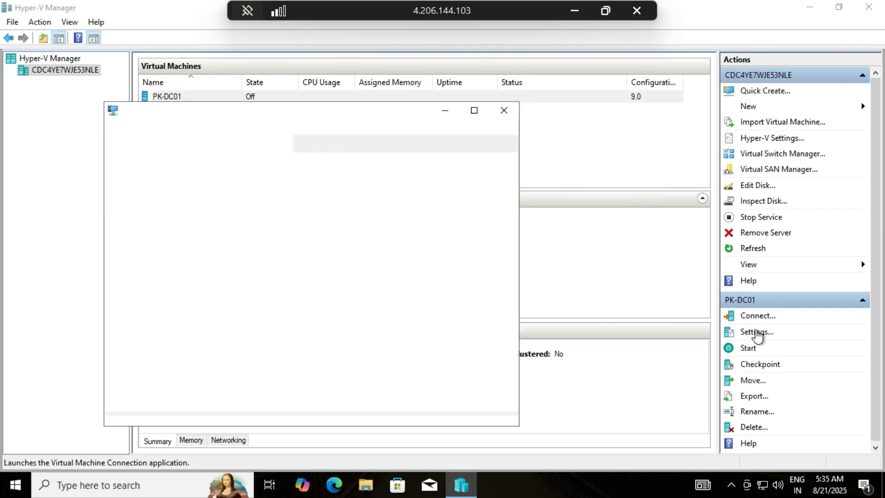
pyautogui.click(318, 302)
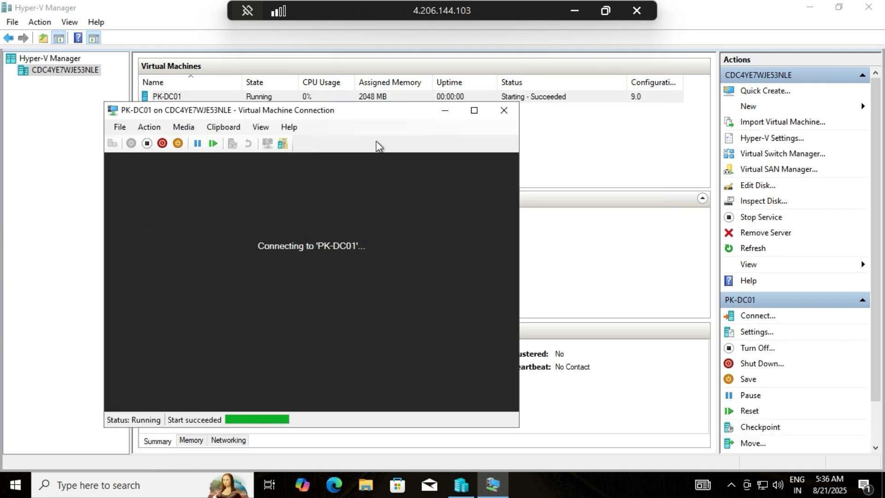
pyautogui.click(424, 107)
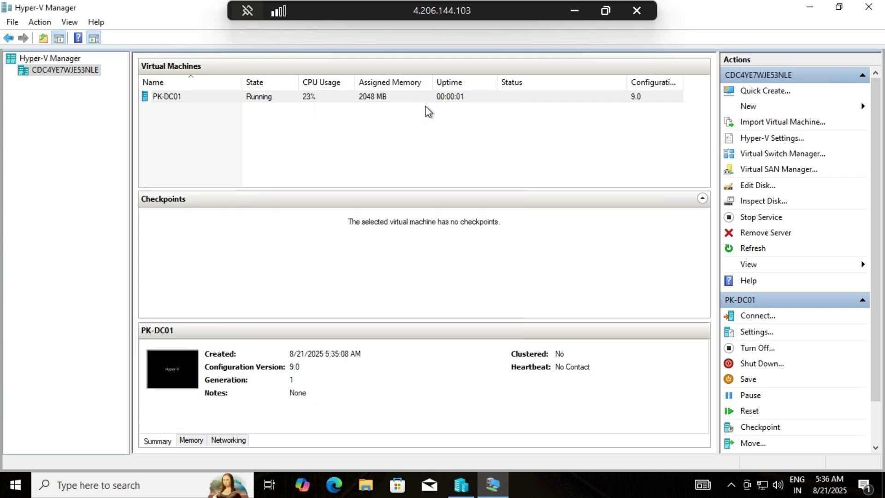
pyautogui.click(494, 488)
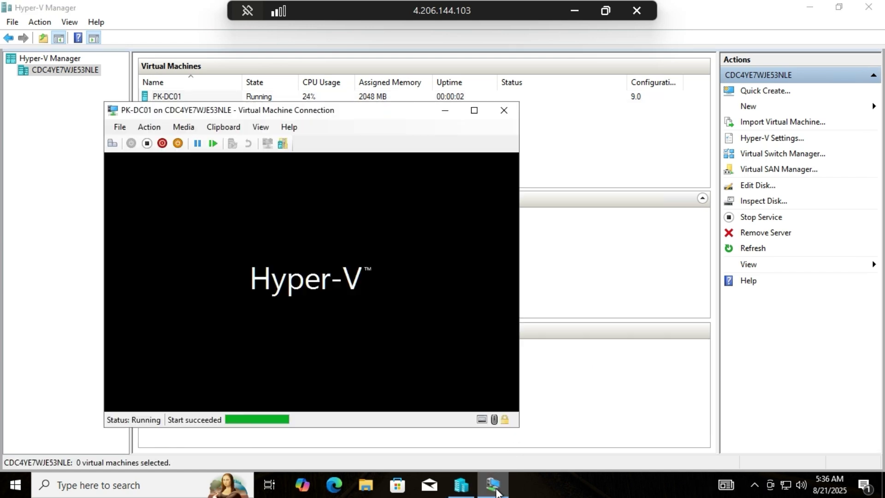
pyautogui.click(477, 112)
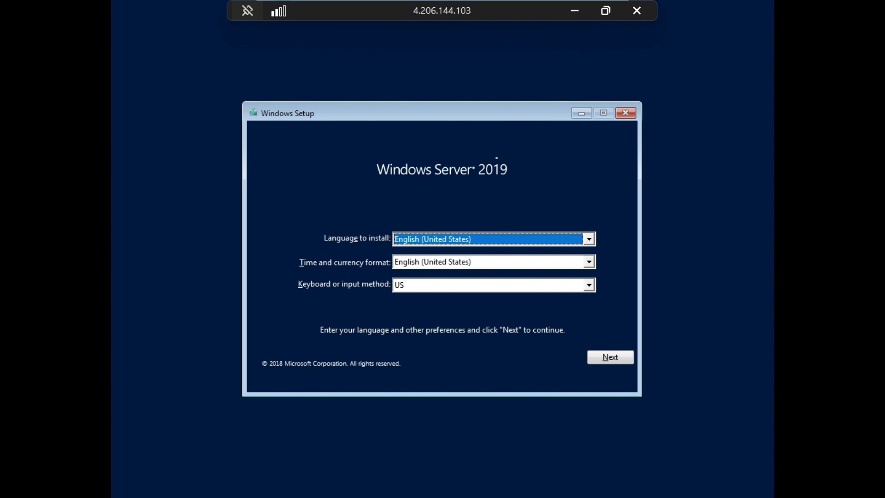
# Install Windows Server 2019 Standard (Desktop Experience) as a custom install on Drive 0, without a product key
pyautogui.press('Return')
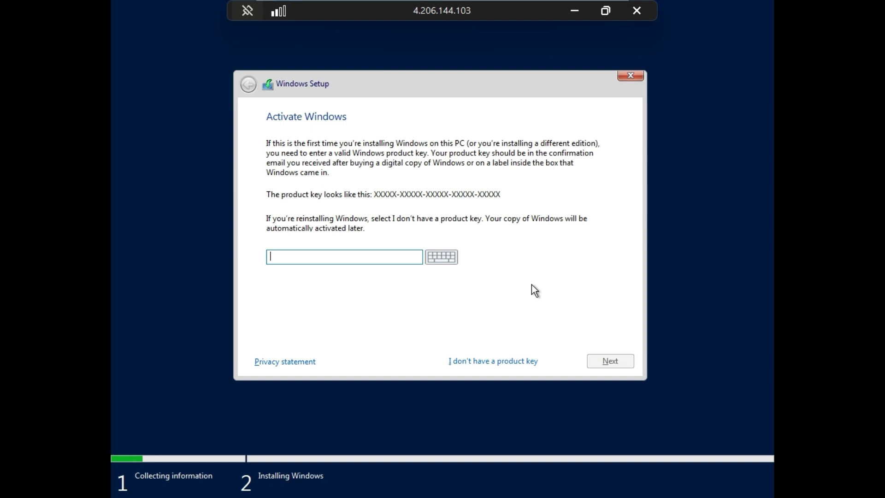
pyautogui.click(490, 361)
pyautogui.click(615, 361)
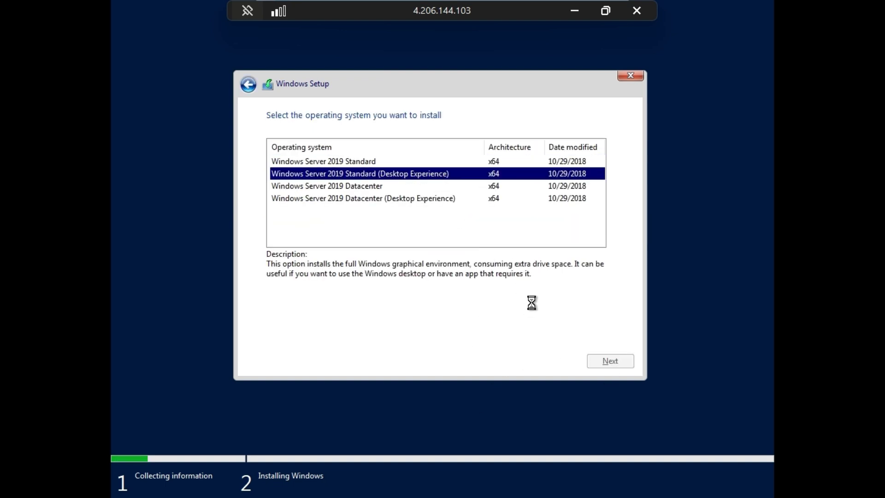
pyautogui.click(470, 232)
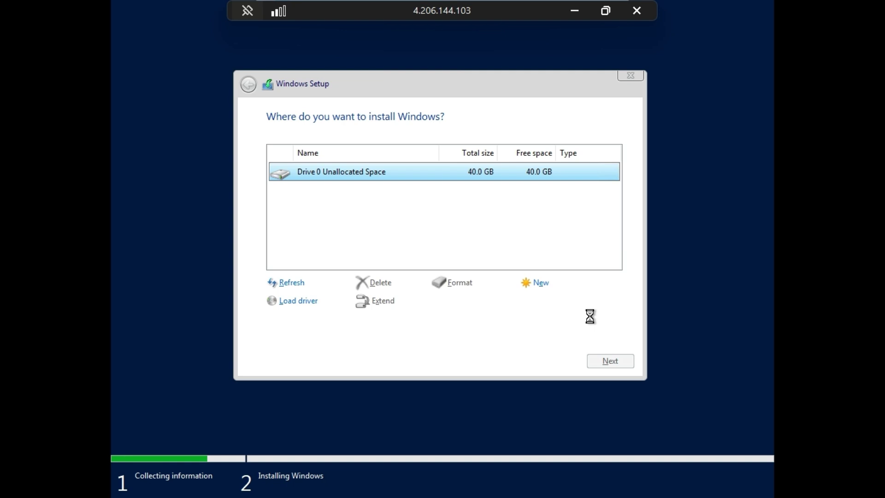
pyautogui.press('Return')
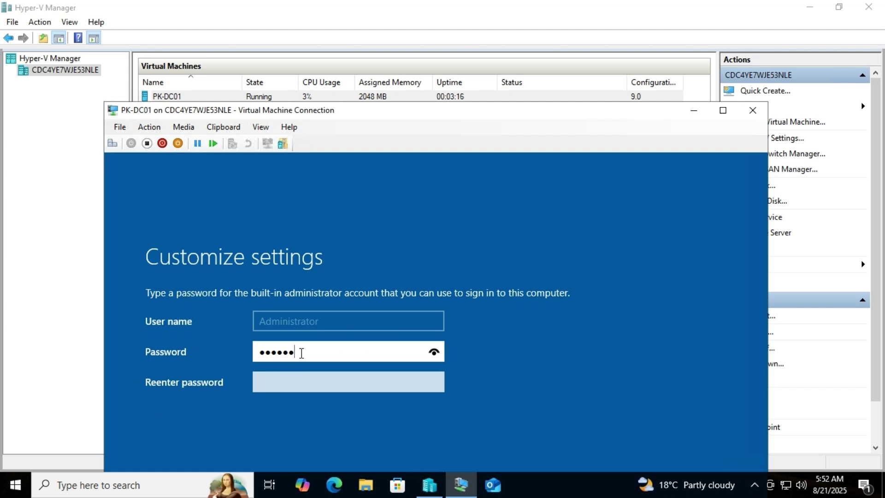
# Enter and confirm the Administrator password, revealing both entries, then maximize the console window
pyautogui.press('BackSpace')
pyautogui.press('BackSpace')
pyautogui.press('BackSpace')
pyautogui.press('BackSpace')
pyautogui.press('BackSpace')
pyautogui.press('BackSpace')
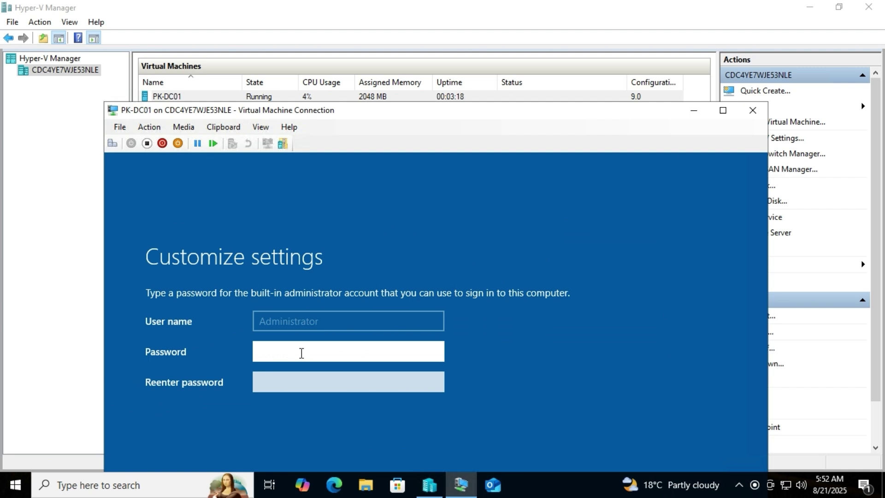
pyautogui.write('••••••')
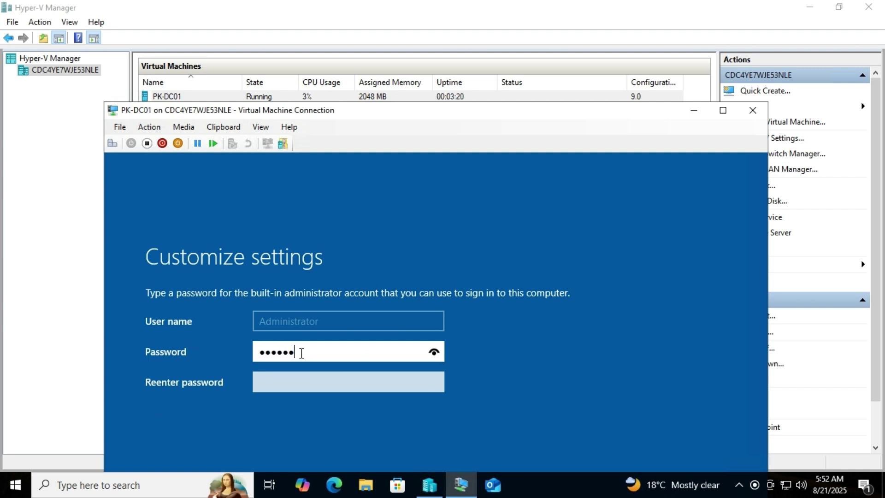
pyautogui.write('•••')
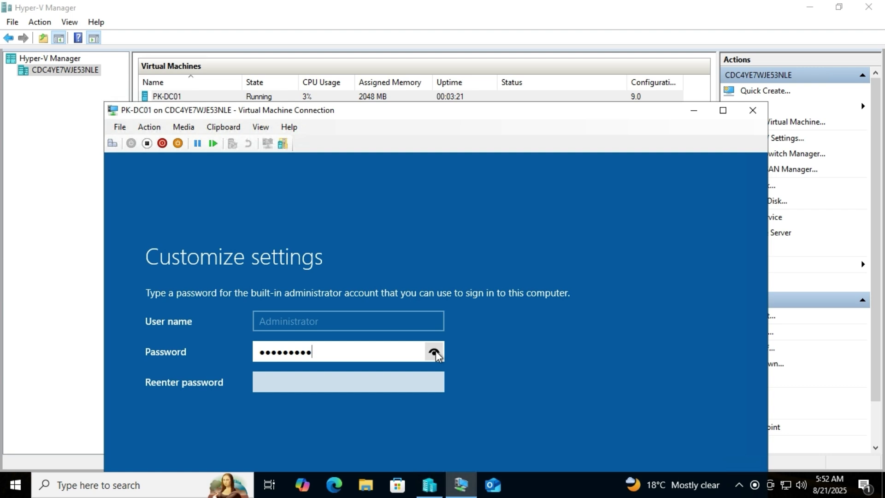
pyautogui.click(434, 353)
pyautogui.click(324, 381)
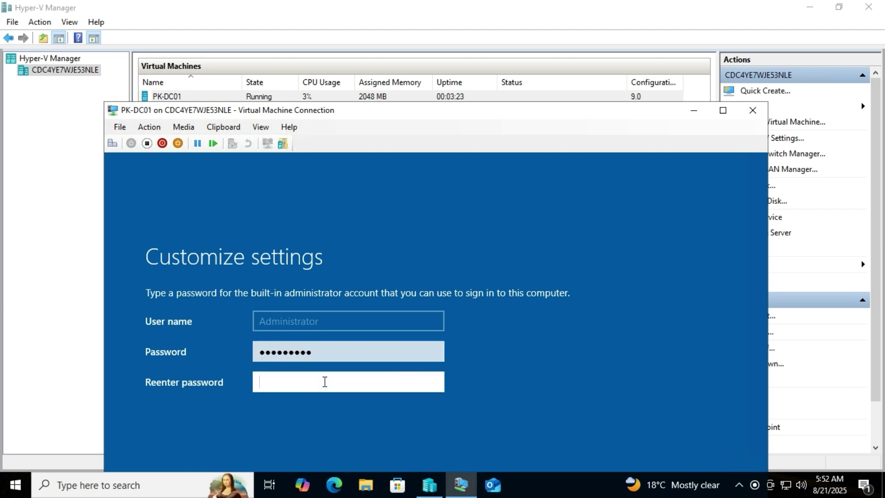
pyautogui.write('Admin@123')
pyautogui.click(434, 382)
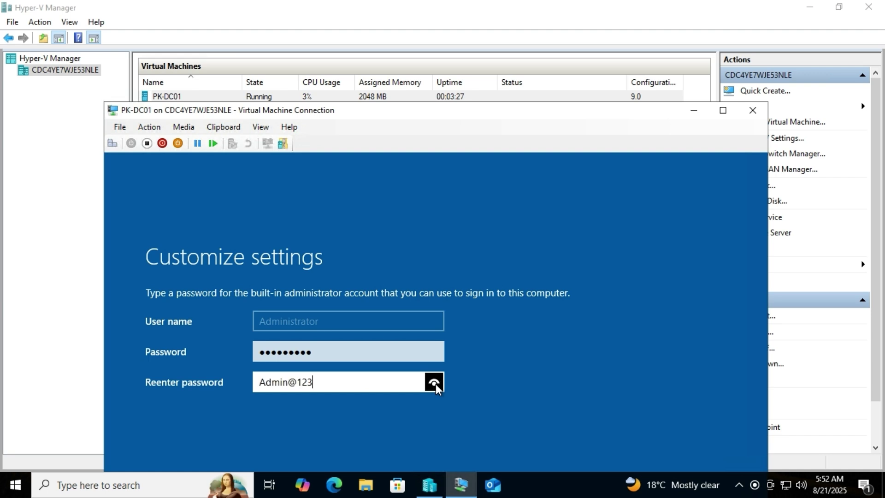
pyautogui.moveTo(482, 111); pyautogui.dragTo(466, 8)
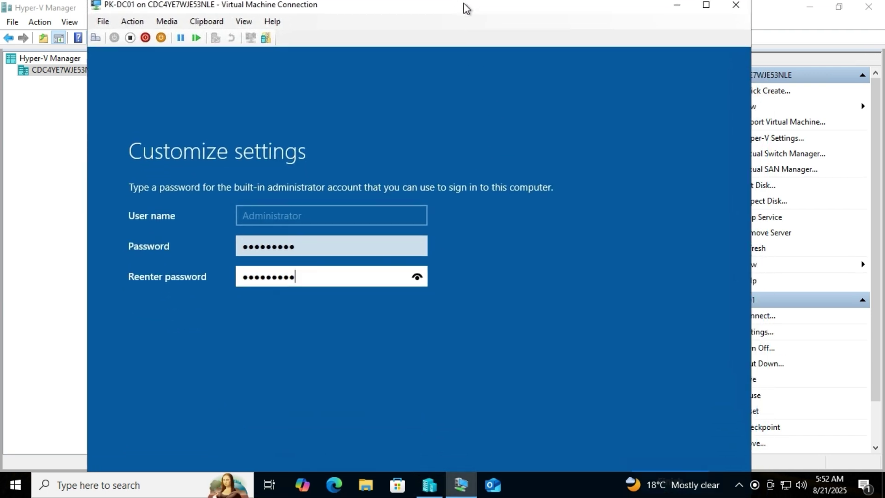
pyautogui.click(705, 9)
# Finish the password setup, connect at 1366 by 768, and reopen the console full screen
pyautogui.click(688, 438)
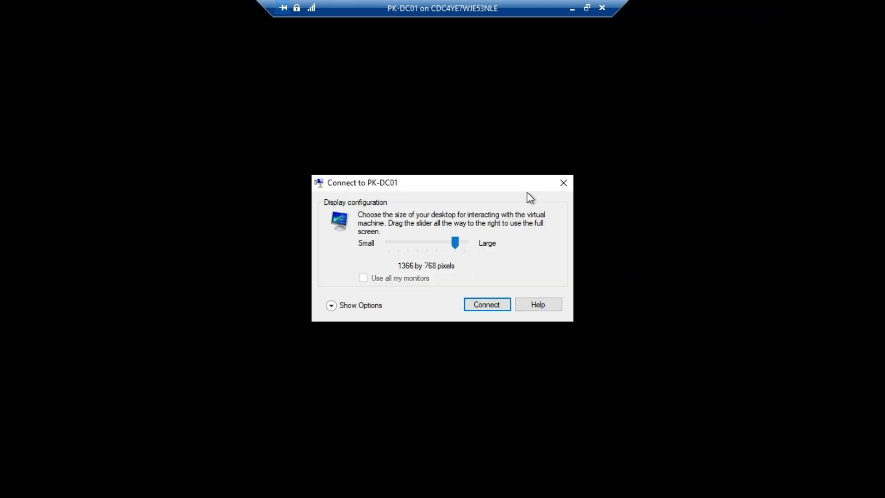
pyautogui.click(487, 304)
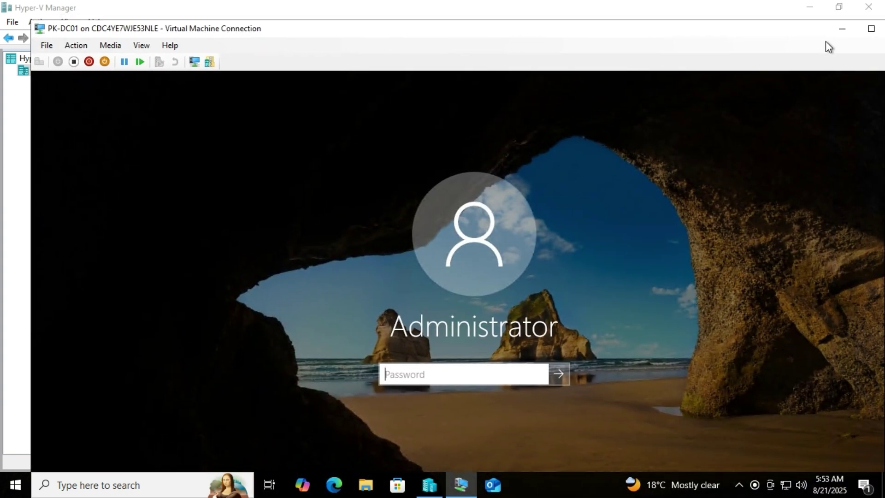
pyautogui.click(786, 28)
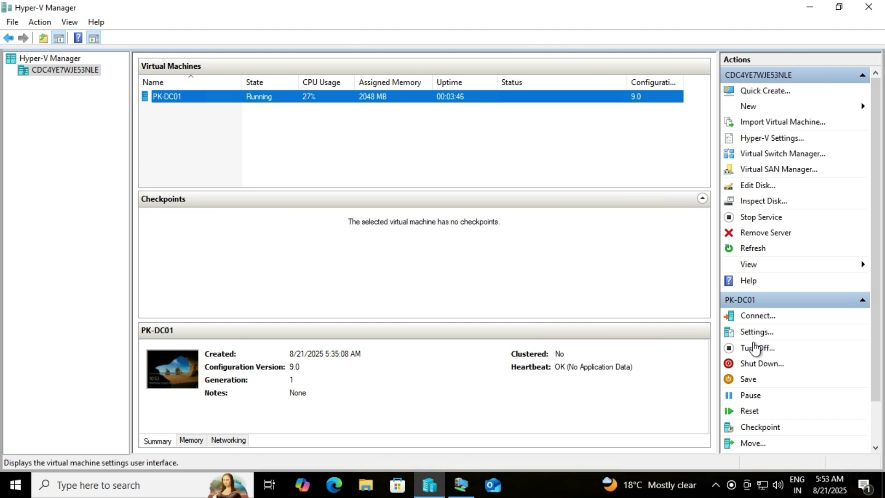
pyautogui.click(743, 317)
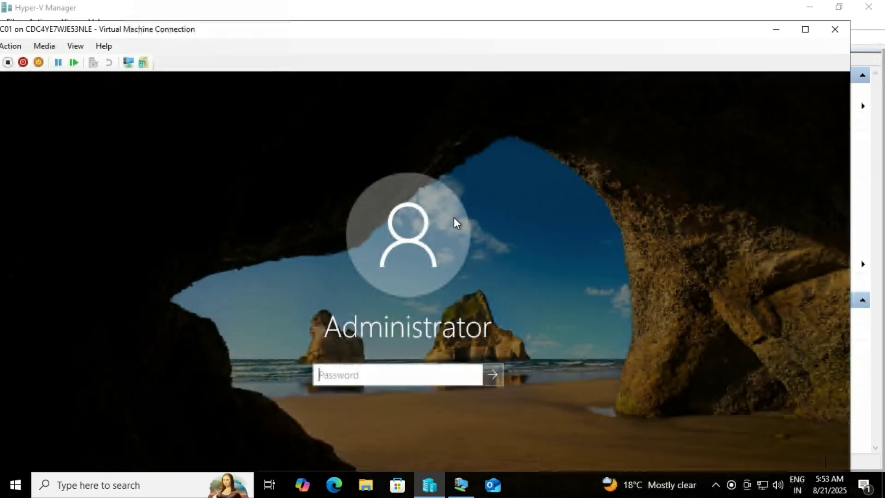
pyautogui.click(806, 31)
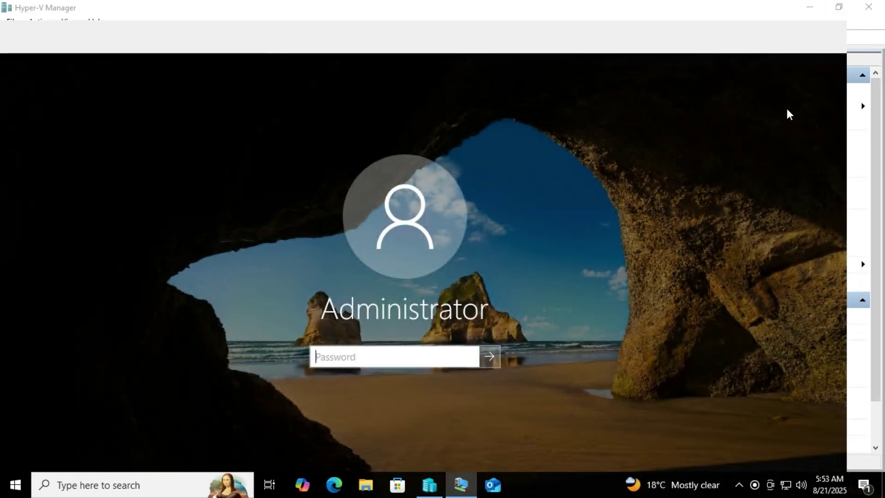
# Sign in to PK-DC01 as Administrator, checking the password before submitting
pyautogui.write('••')
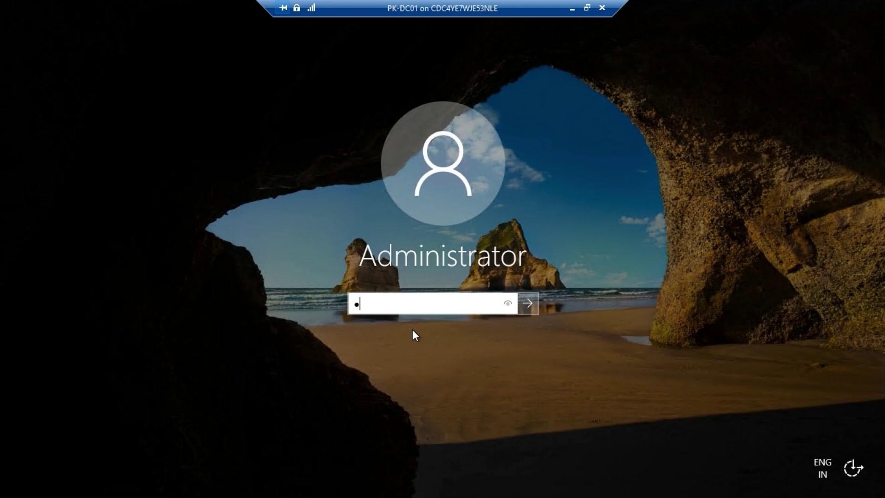
pyautogui.write('••••••••')
pyautogui.click(510, 302)
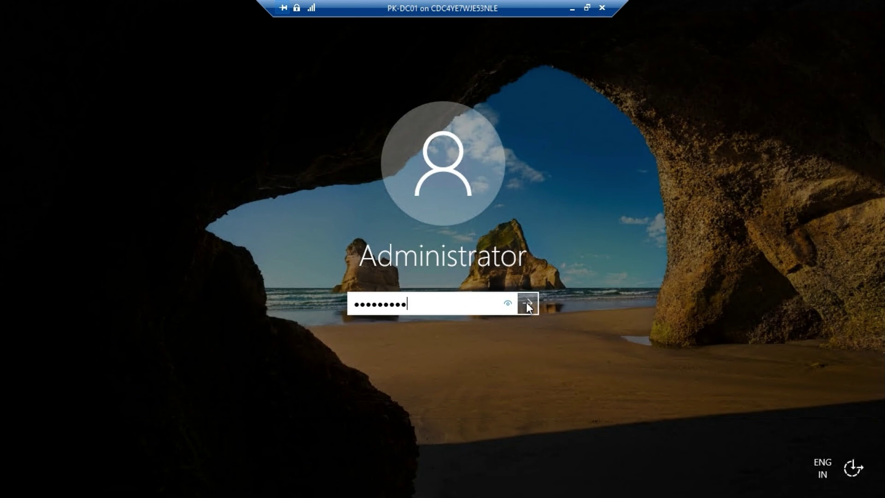
pyautogui.click(527, 303)
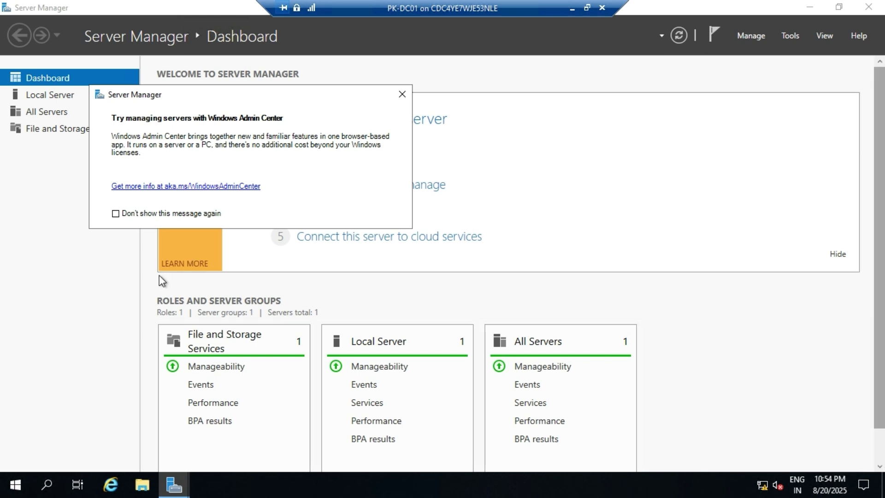
# Dismiss the Windows Admin Center notice for good and minimize Server Manager
pyautogui.click(164, 214)
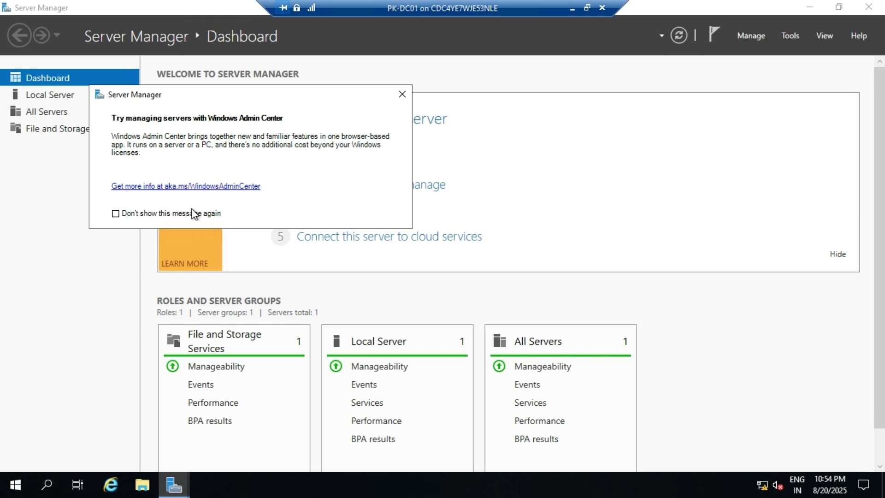
pyautogui.click(401, 94)
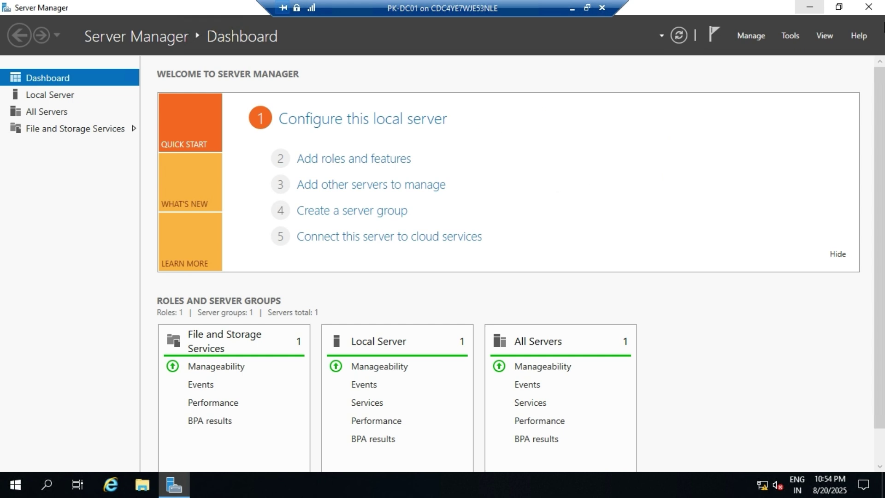
pyautogui.click(818, 8)
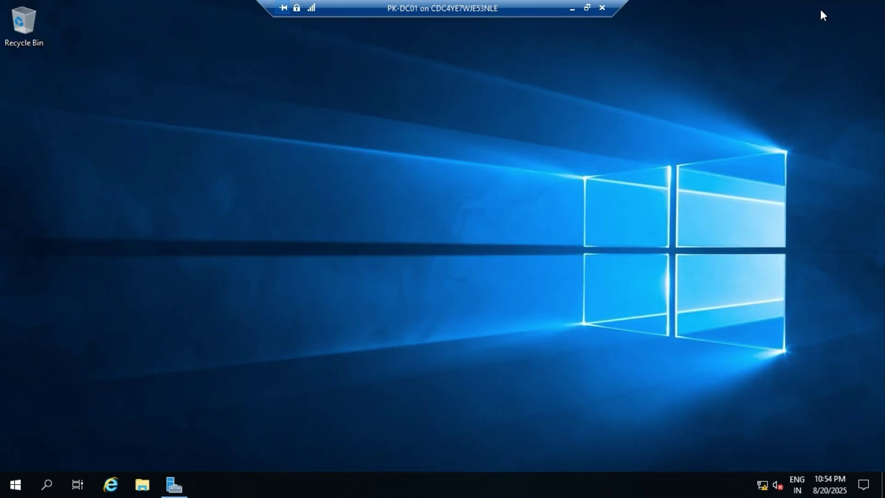
# Shut down PK-DC01 from the Start menu's power options, confirming the shutdown prompt
pyautogui.click(17, 483)
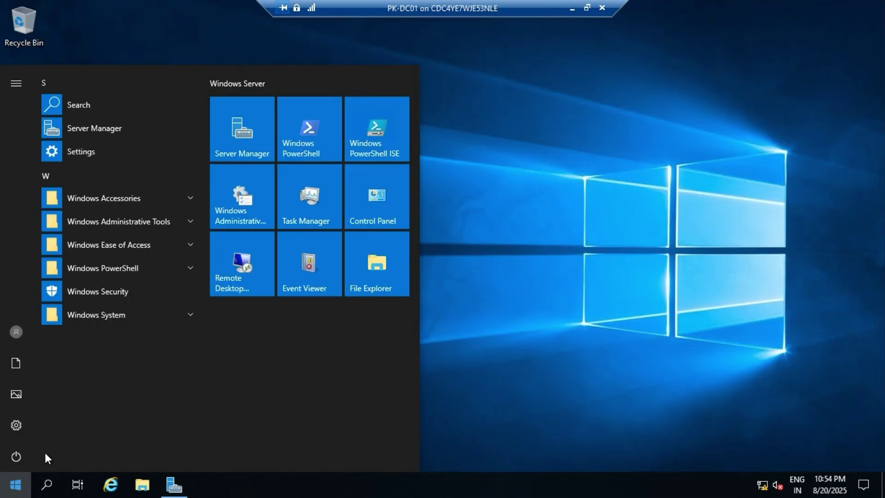
pyautogui.click(17, 455)
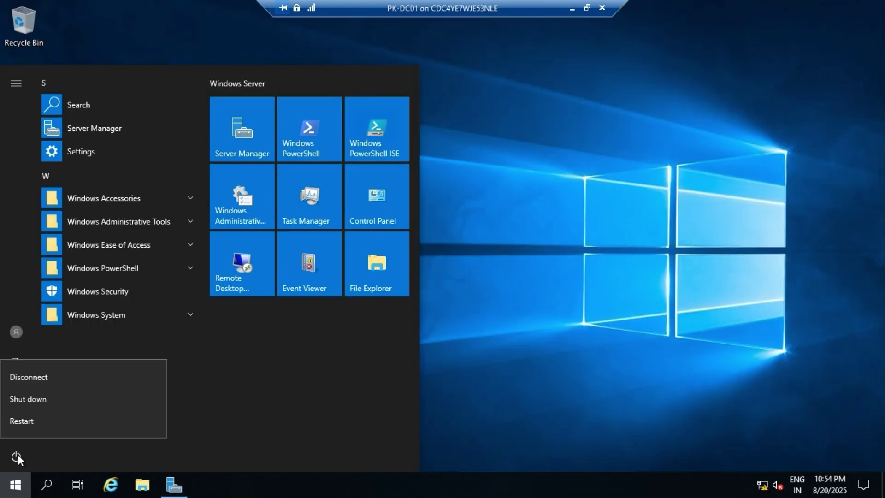
pyautogui.click(32, 399)
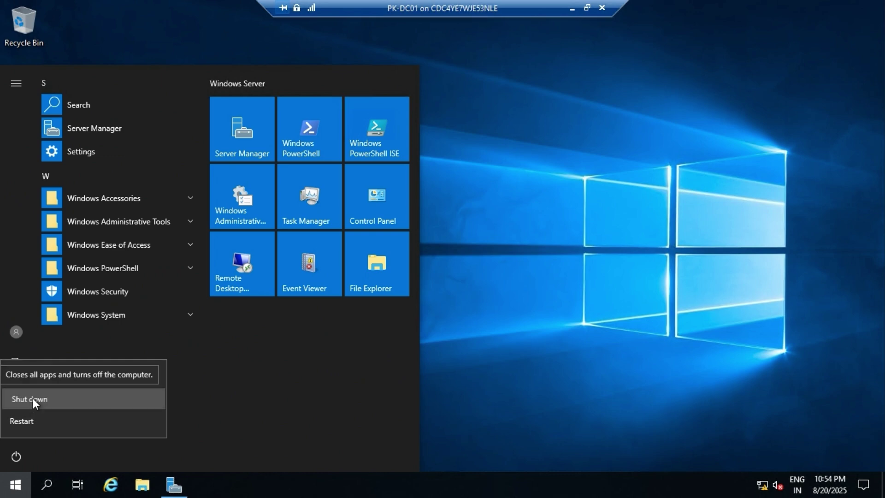
pyautogui.click(196, 418)
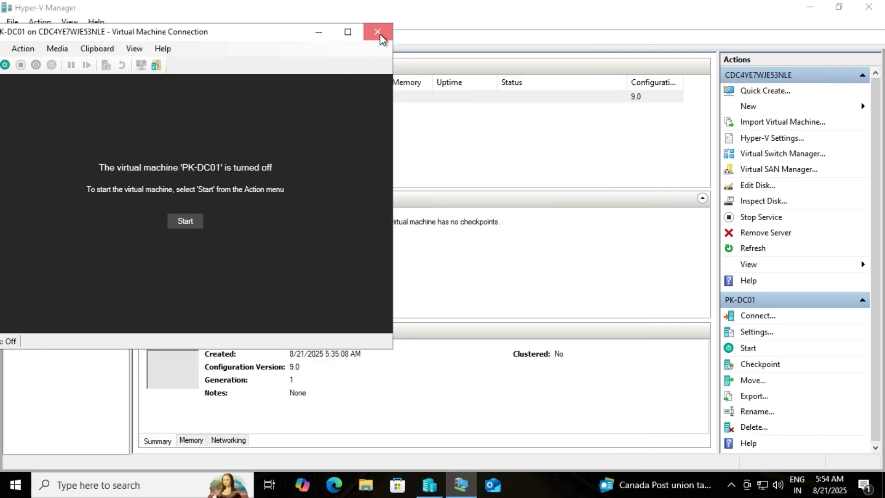
# With the console closed, move IDE above CD in PK-DC01's BIOS startup order and save the settings
pyautogui.click(378, 35)
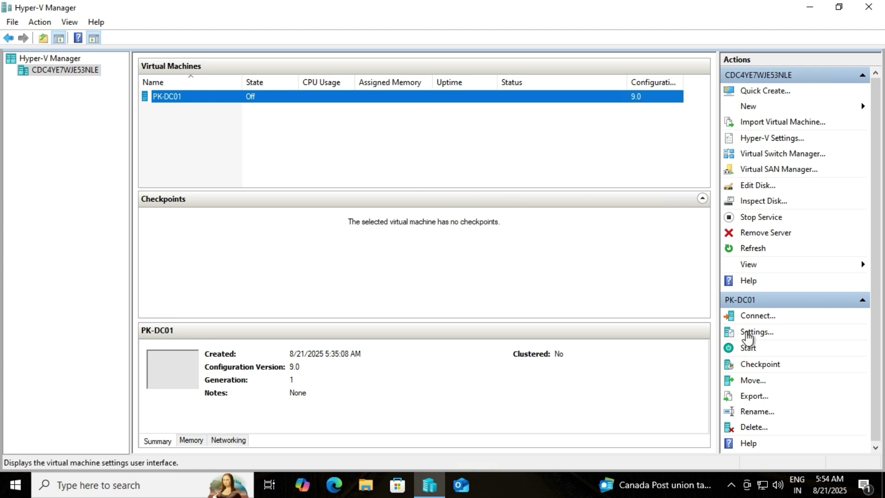
pyautogui.click(748, 331)
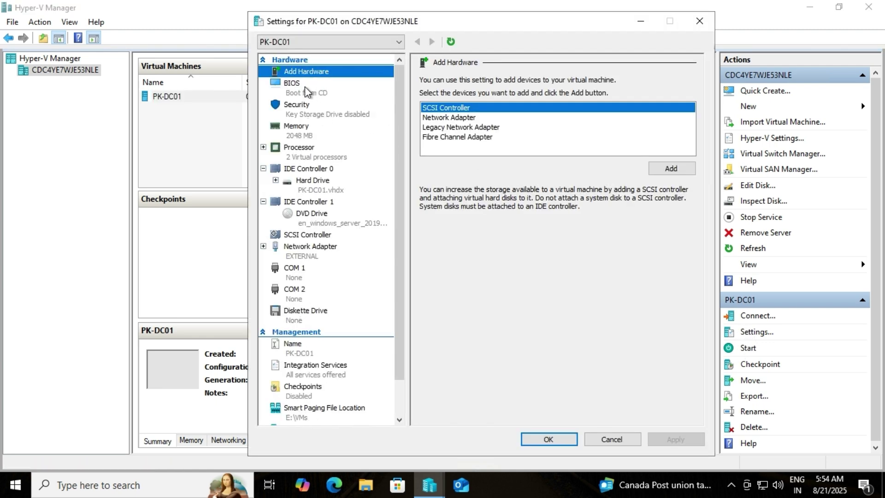
pyautogui.click(318, 91)
pyautogui.click(438, 116)
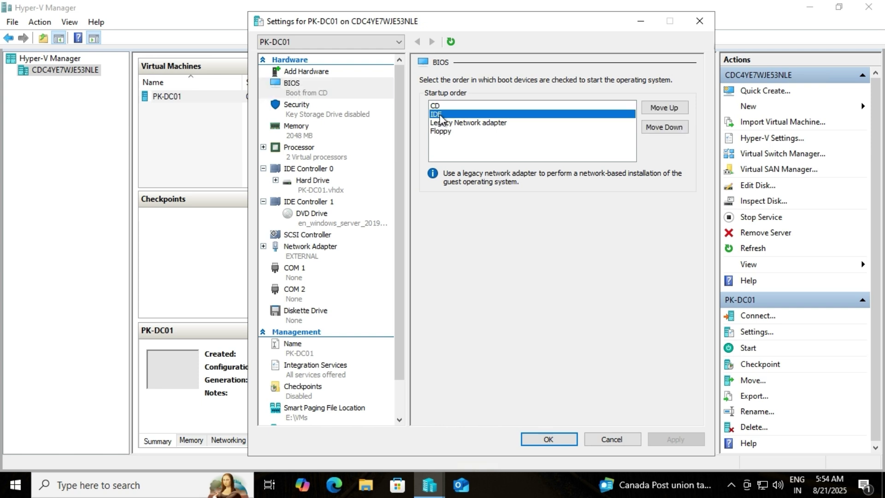
pyautogui.click(658, 107)
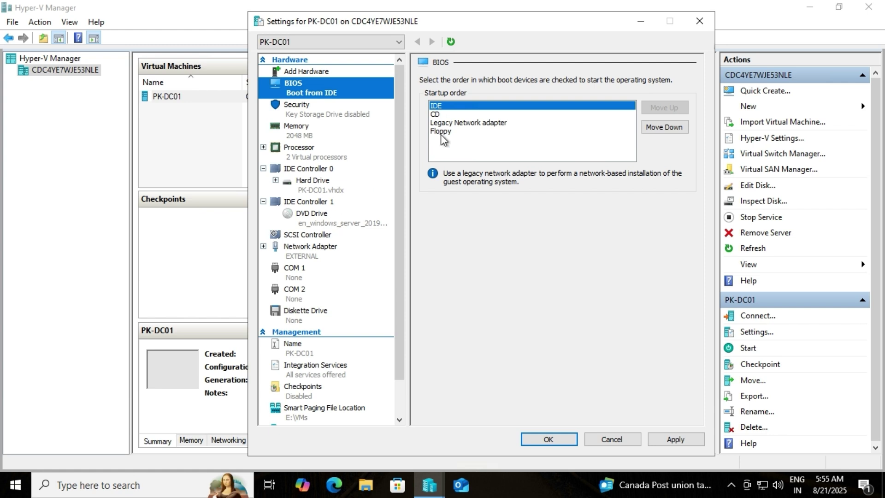
pyautogui.click(680, 439)
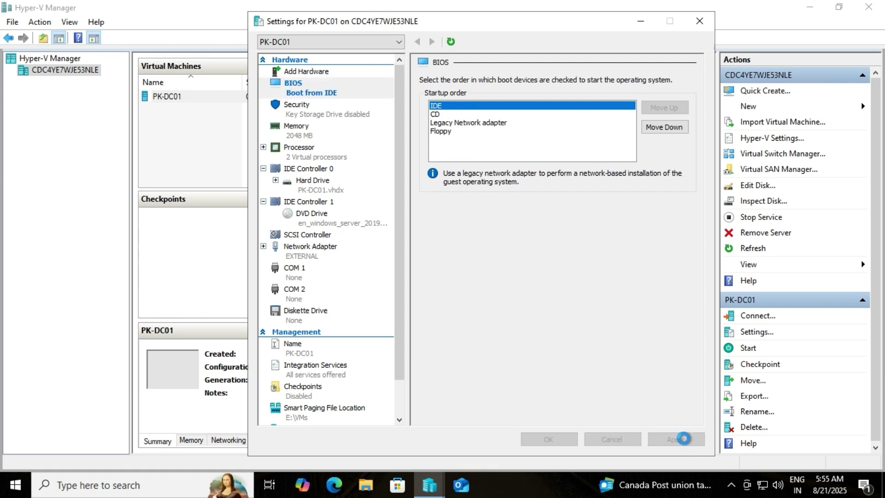
pyautogui.click(558, 440)
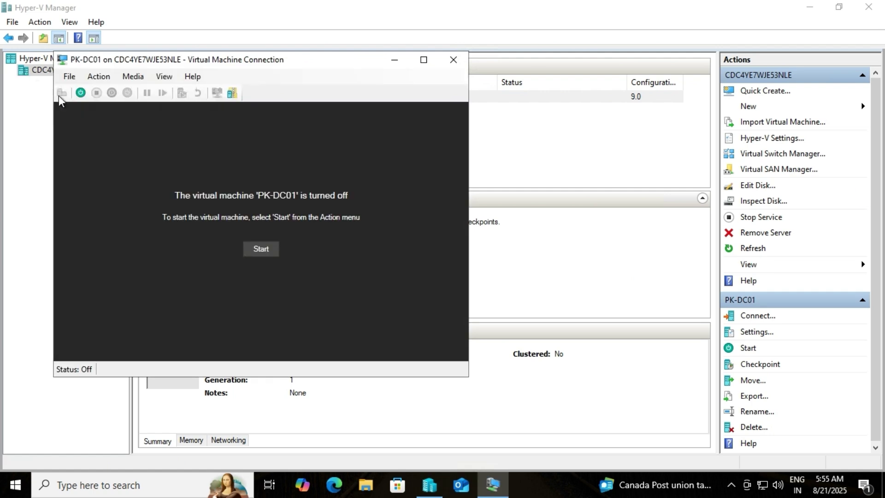
# Start PK-DC01 from its VM Connection window and maximize the console
pyautogui.click(261, 249)
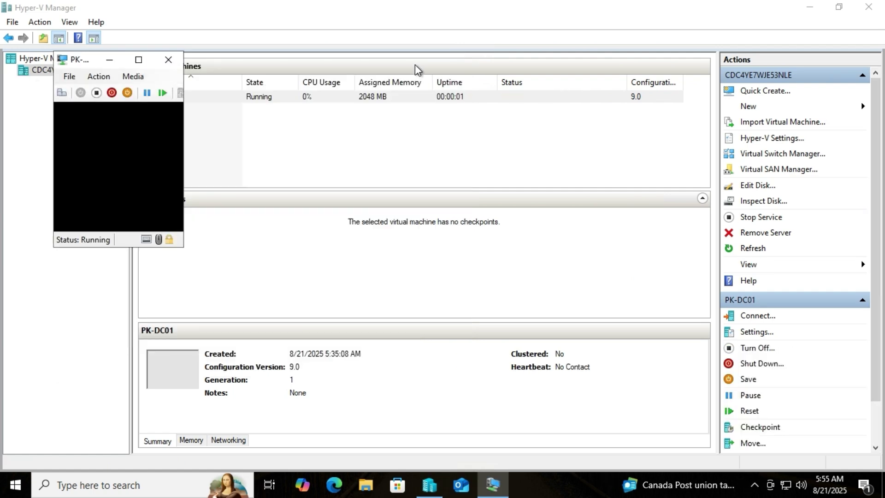
pyautogui.click(423, 60)
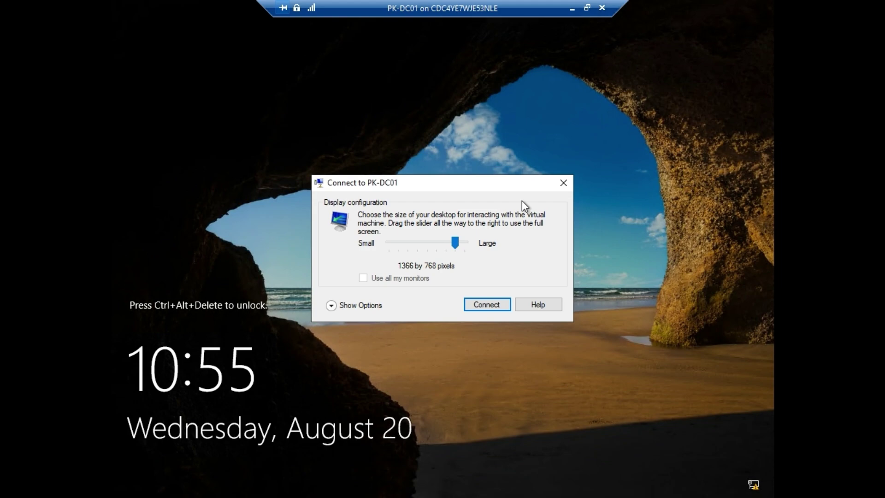
# Connect at 1366 by 768 and sign in as Administrator with the account password
pyautogui.click(486, 305)
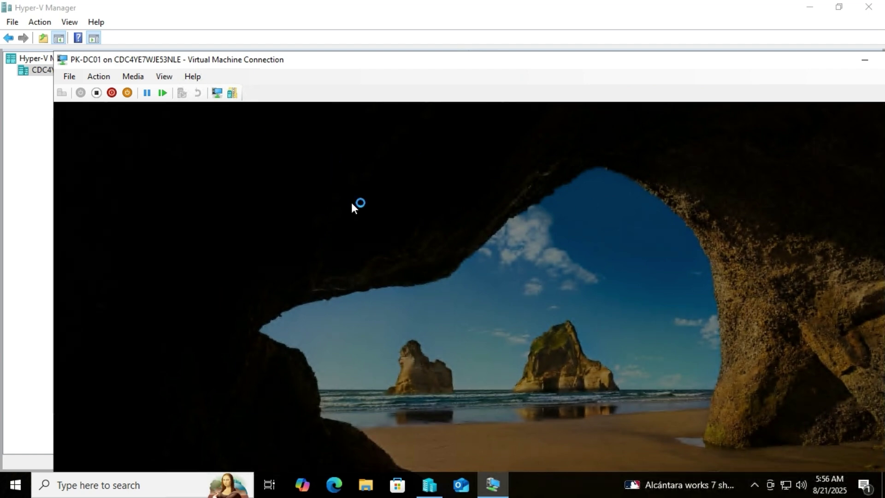
pyautogui.moveTo(412, 64); pyautogui.dragTo(408, 45)
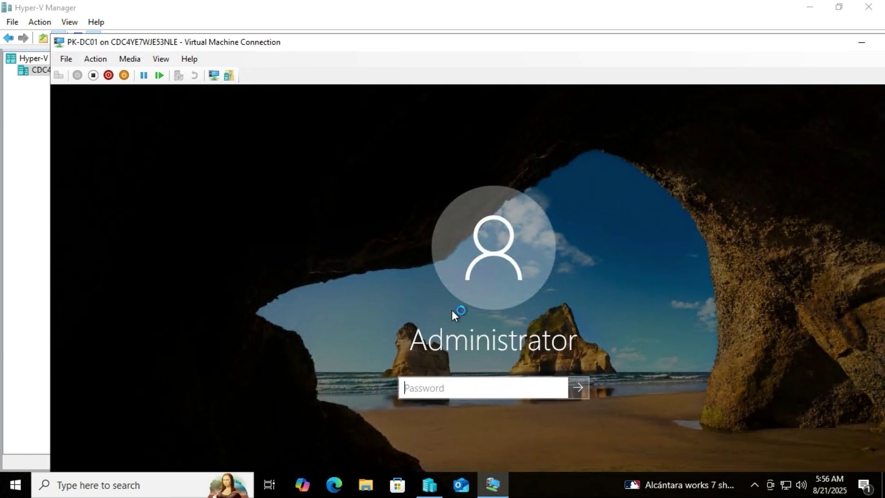
pyautogui.write('•••••••')
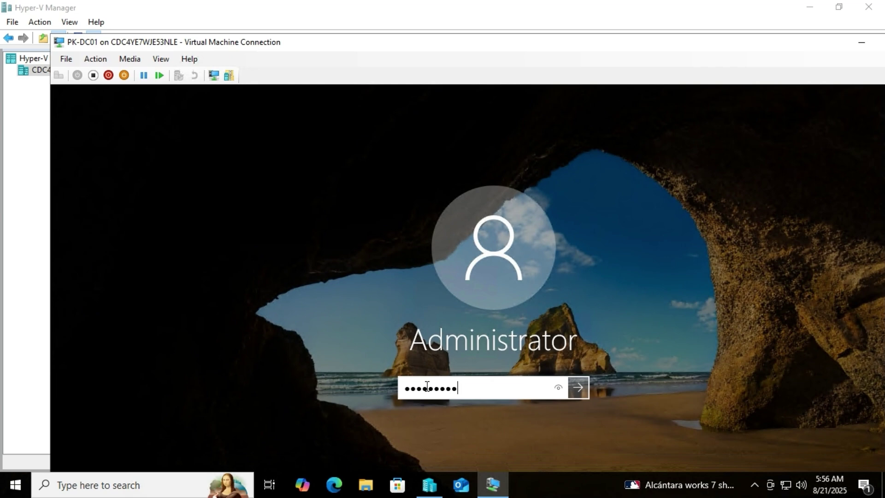
pyautogui.press('Return')
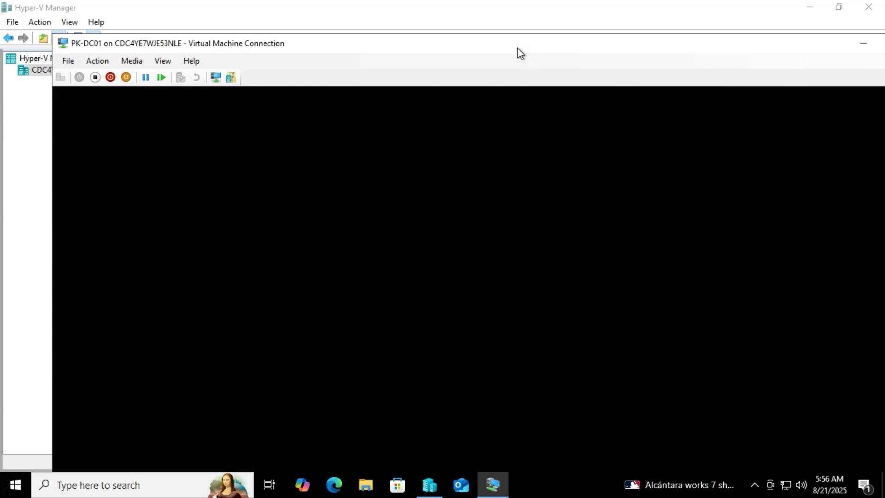